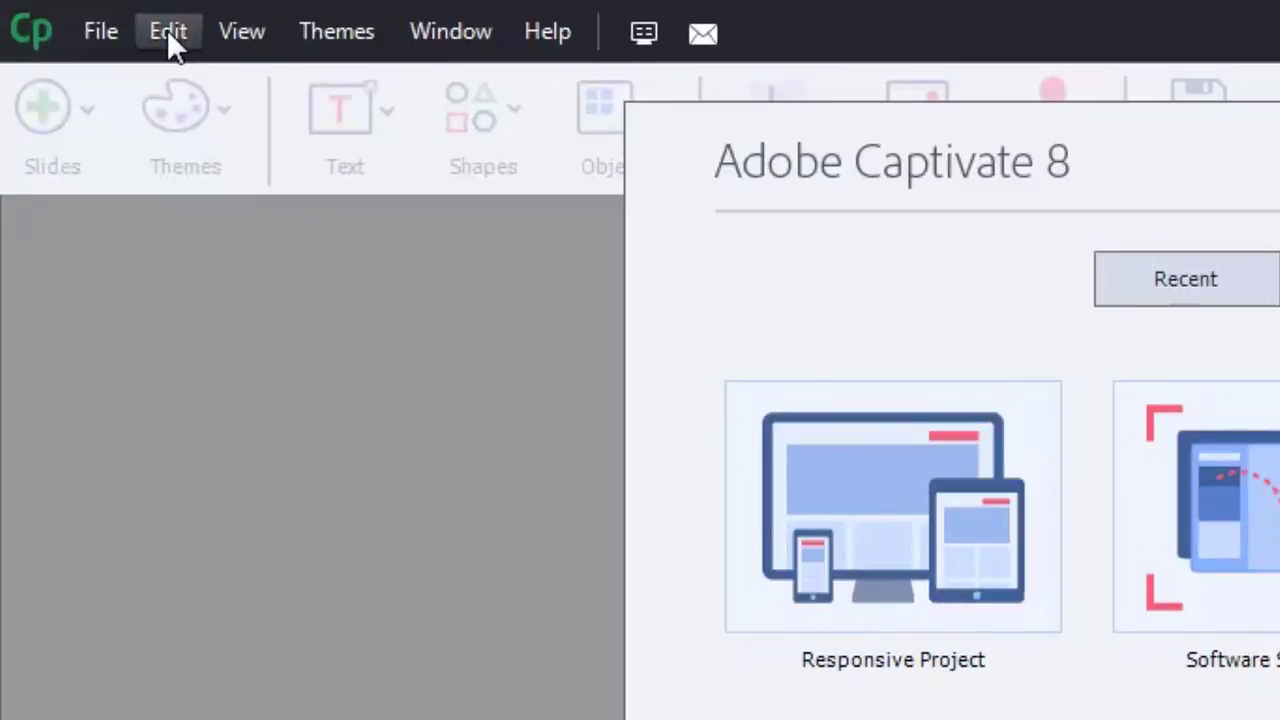
- Open Preferences from the Edit menu to reach the global Defaults page
left_click(168, 31)
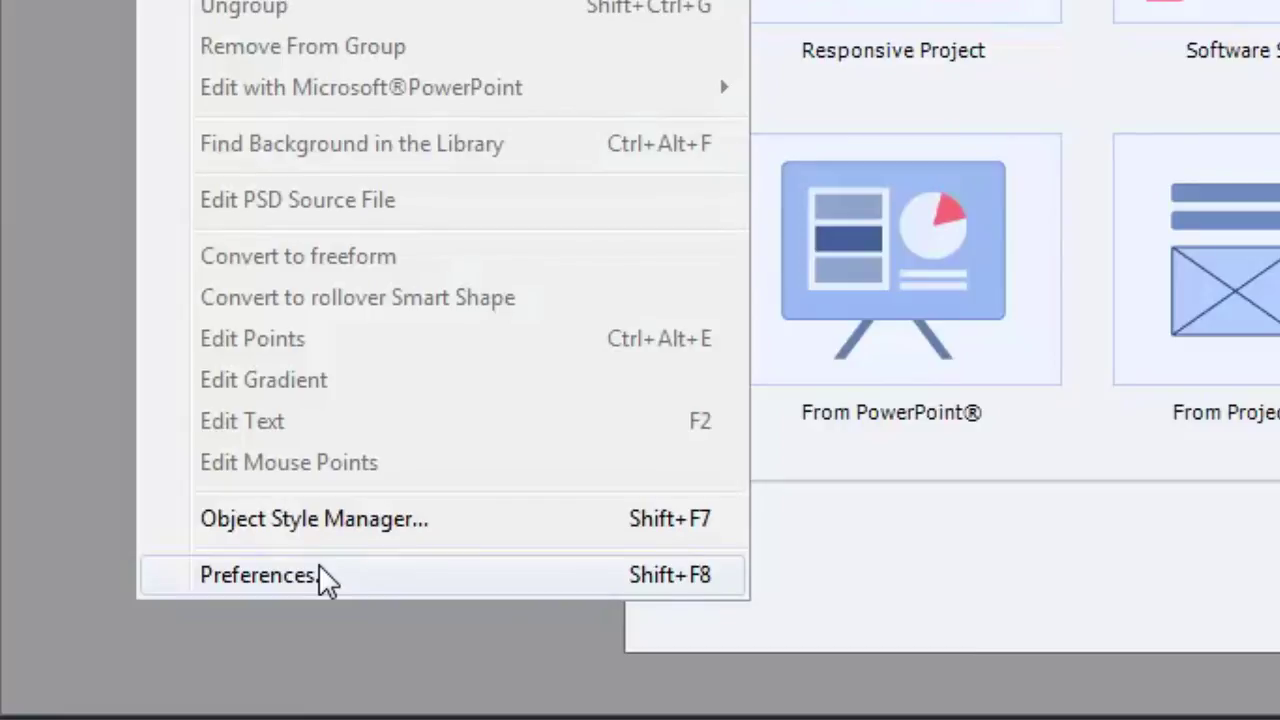
left_click(258, 574)
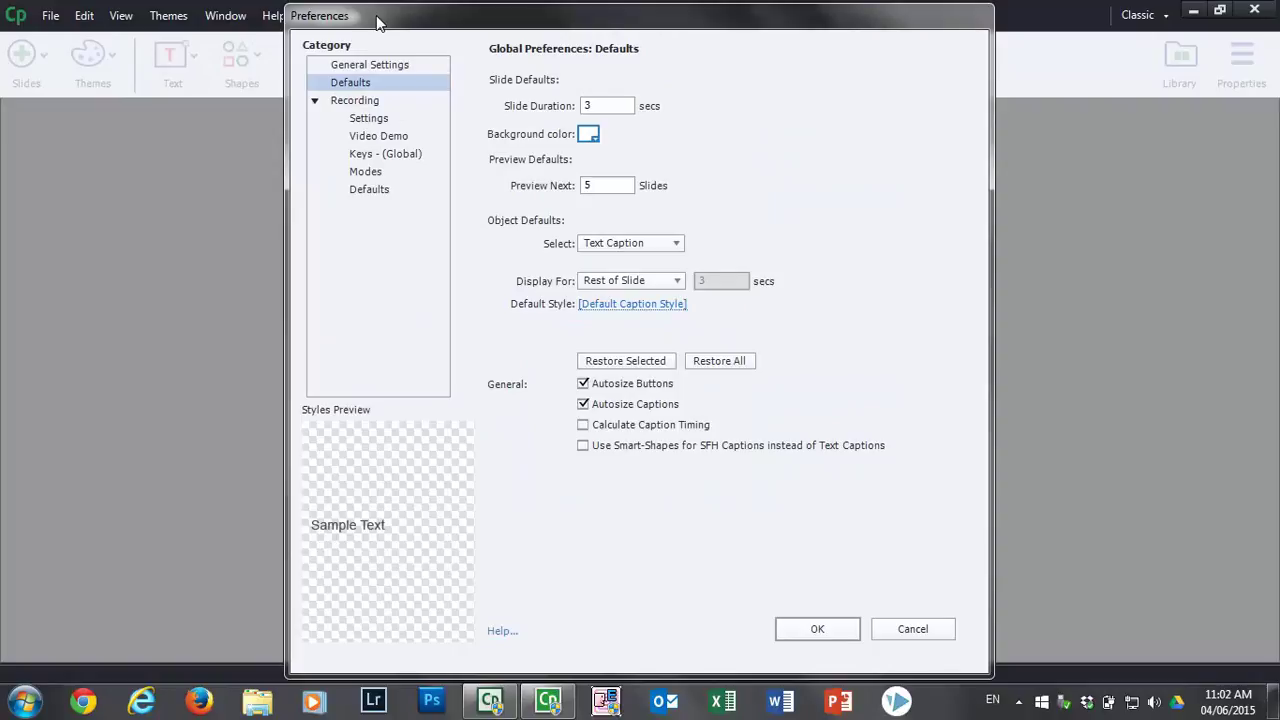
- Switch the Preferences dialog to the General Settings category
left_click(384, 70)
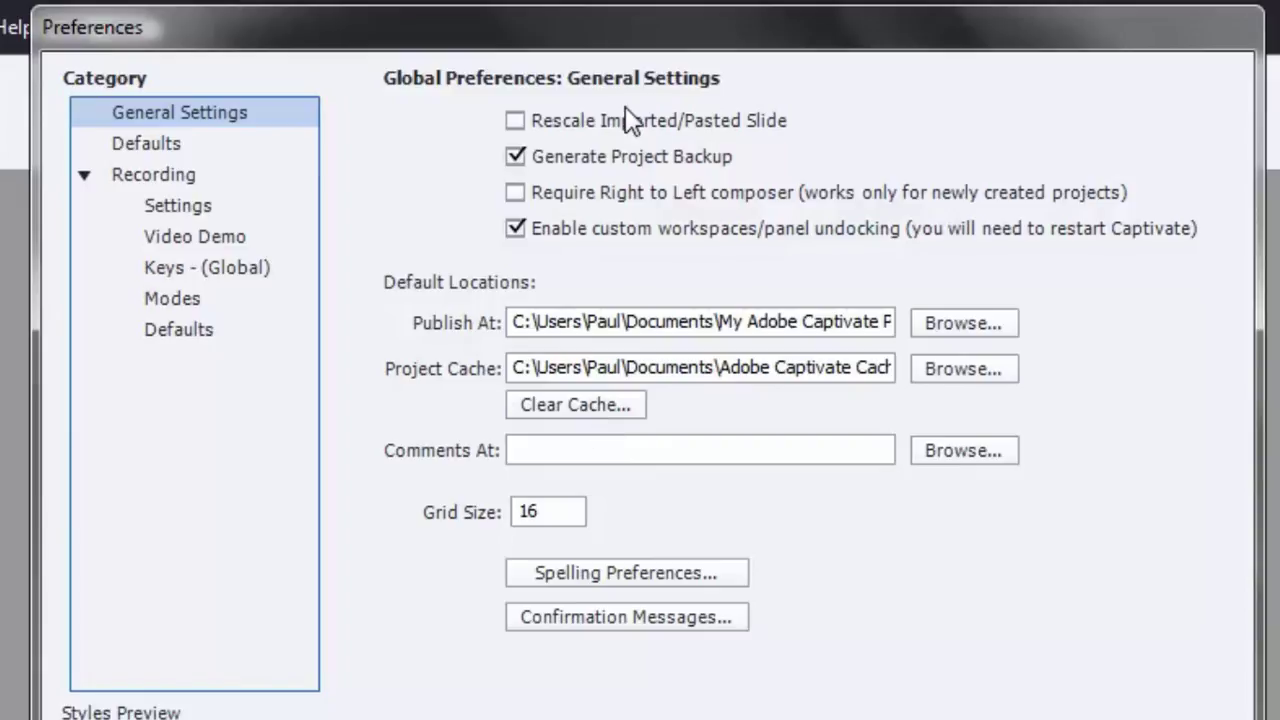
- Return to Defaults and restore the Text Caption defaults to a specific 3-second display time
left_click(146, 143)
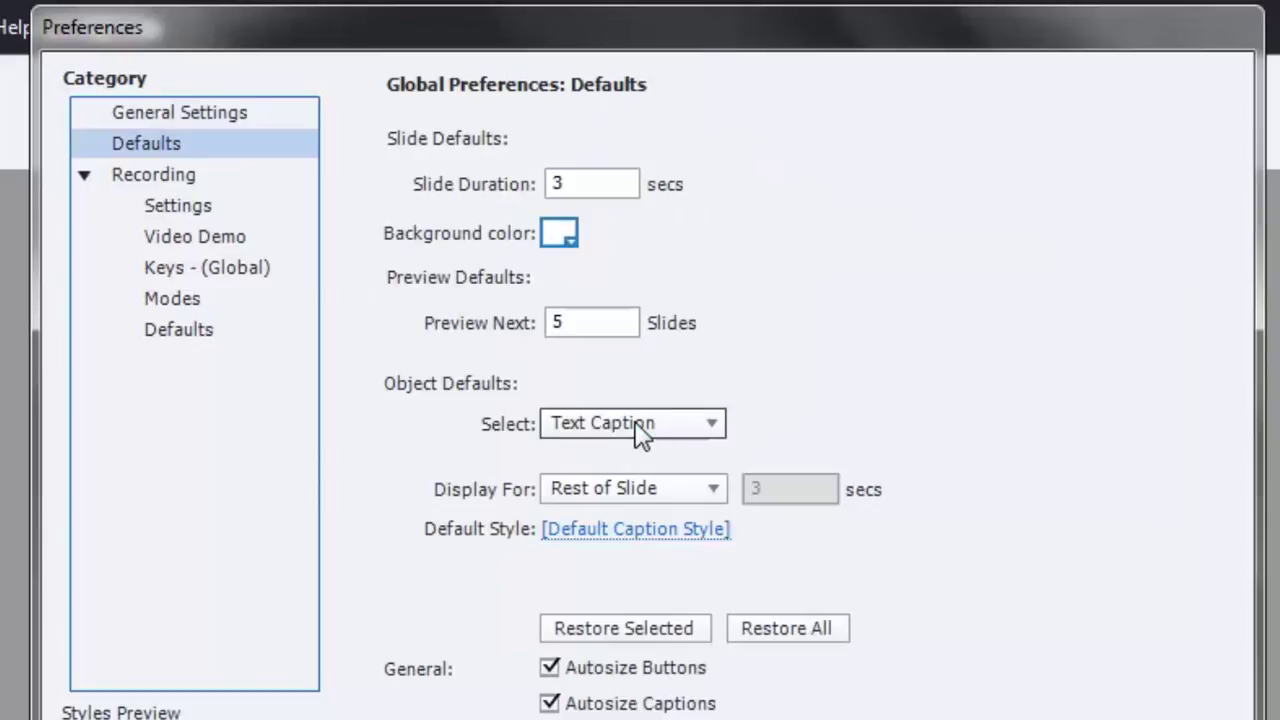
left_click(612, 632)
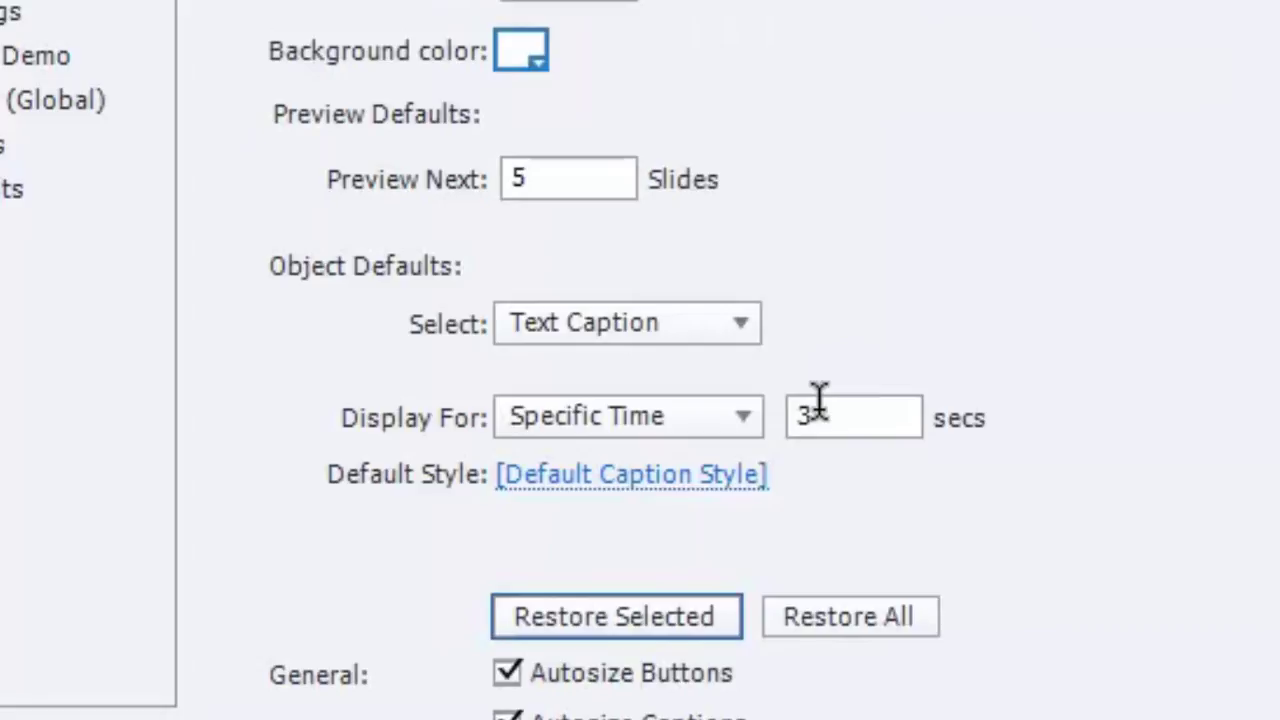
- Set Text Caption Display For to Rest of Slide, then open the object type list
left_click(742, 420)
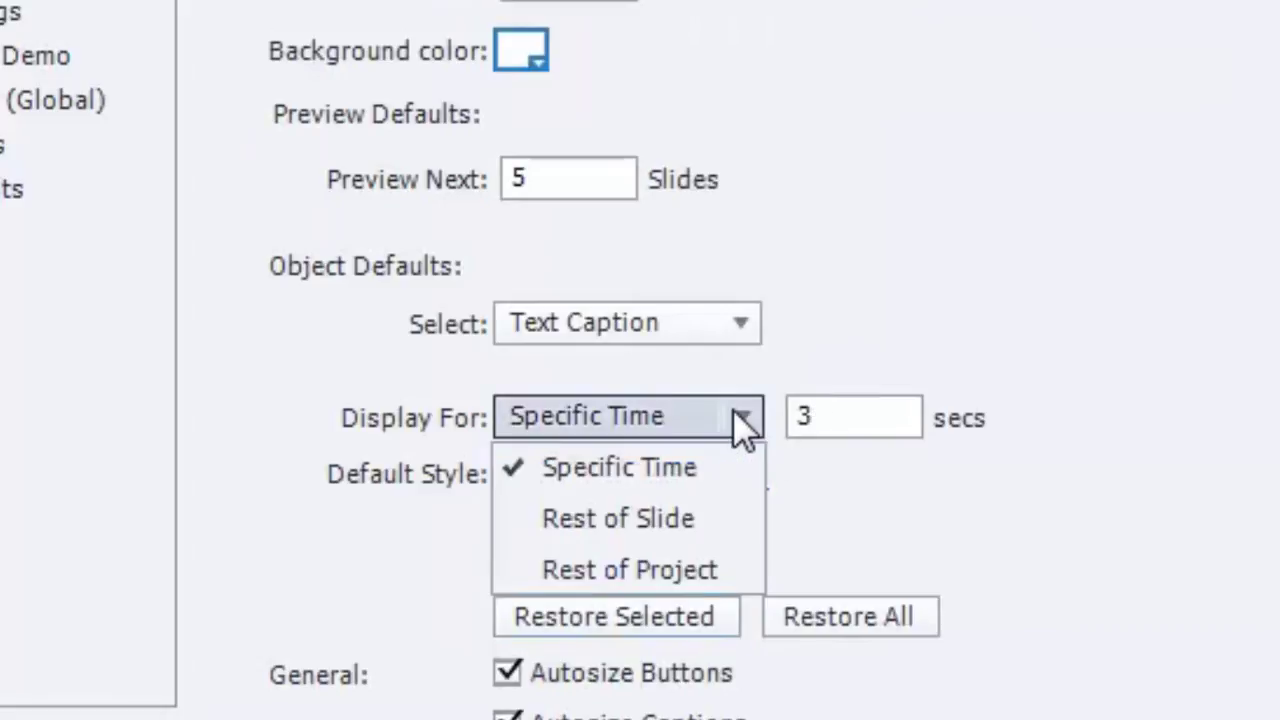
left_click(707, 526)
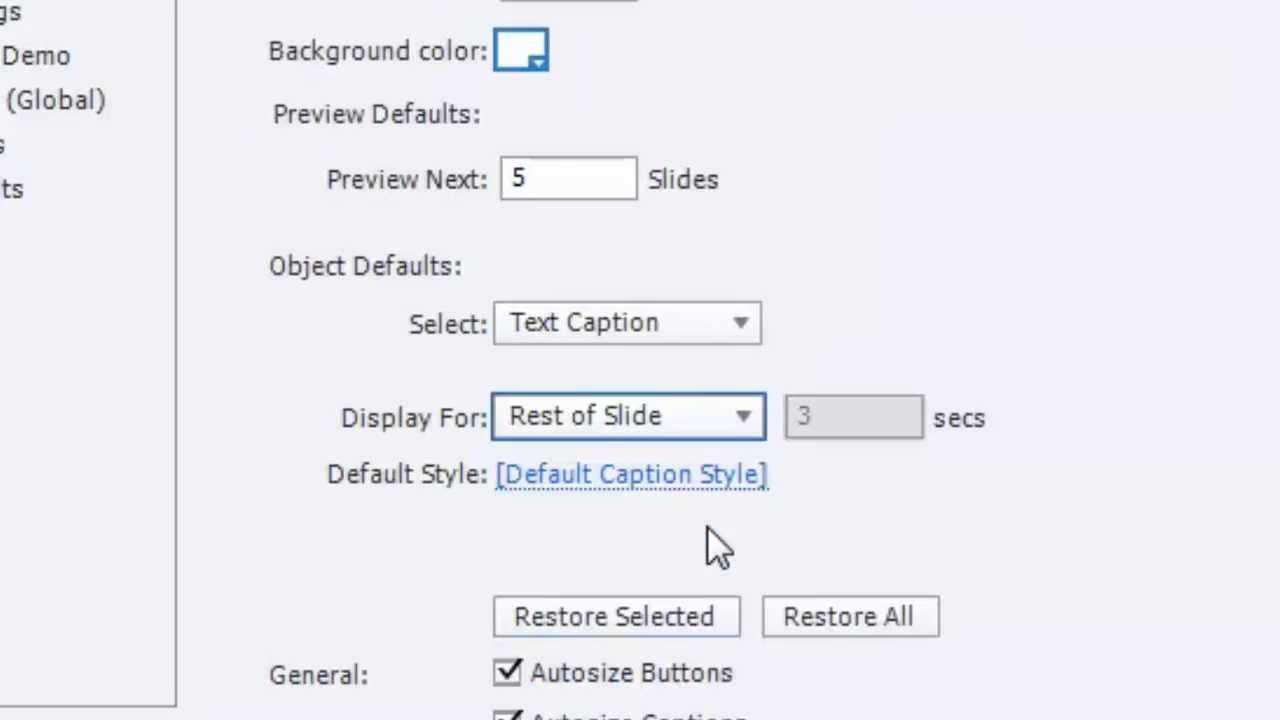
left_click(741, 325)
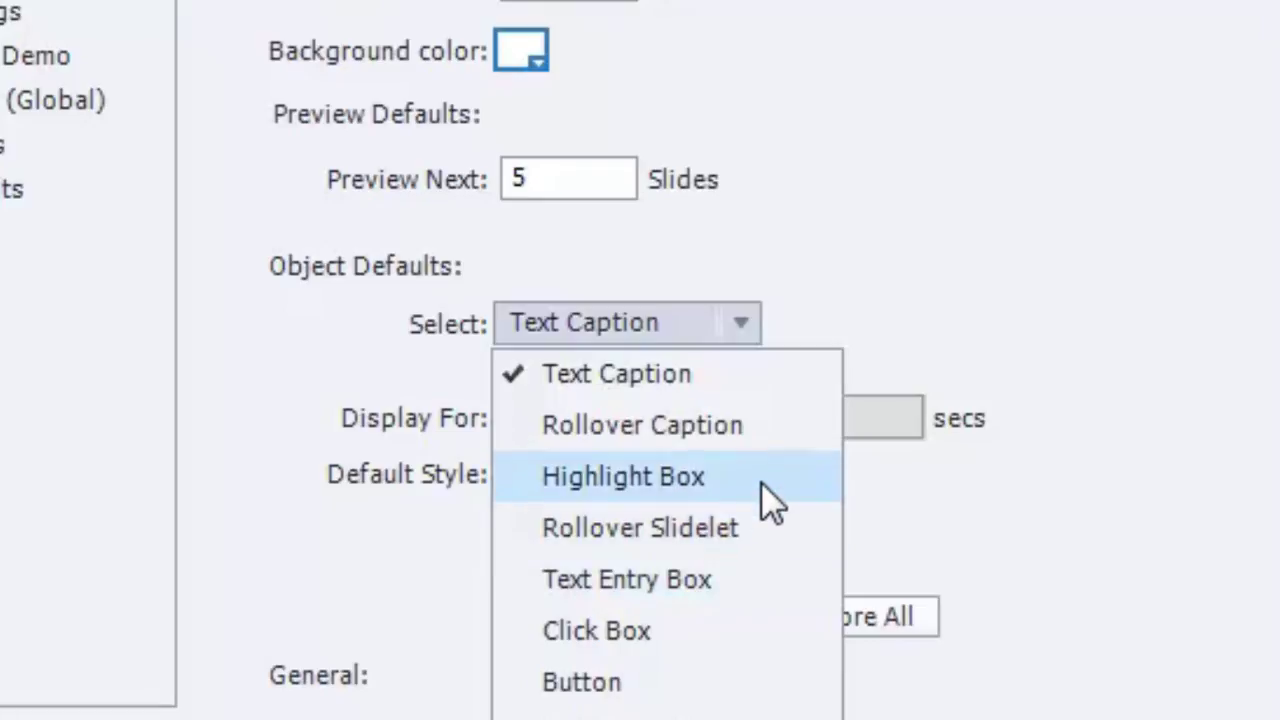
- Restore Highlight Box defaults, set its display time to 5 seconds, and apply the preferences
left_click(761, 482)
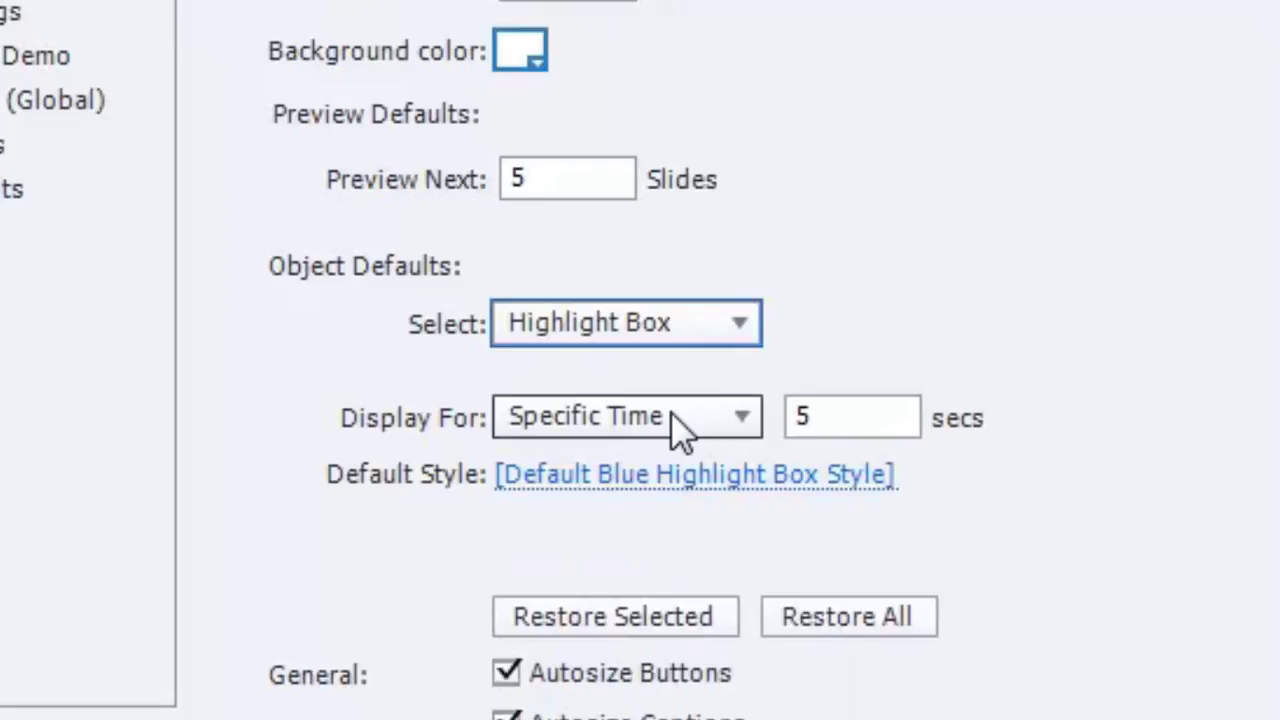
left_click(632, 634)
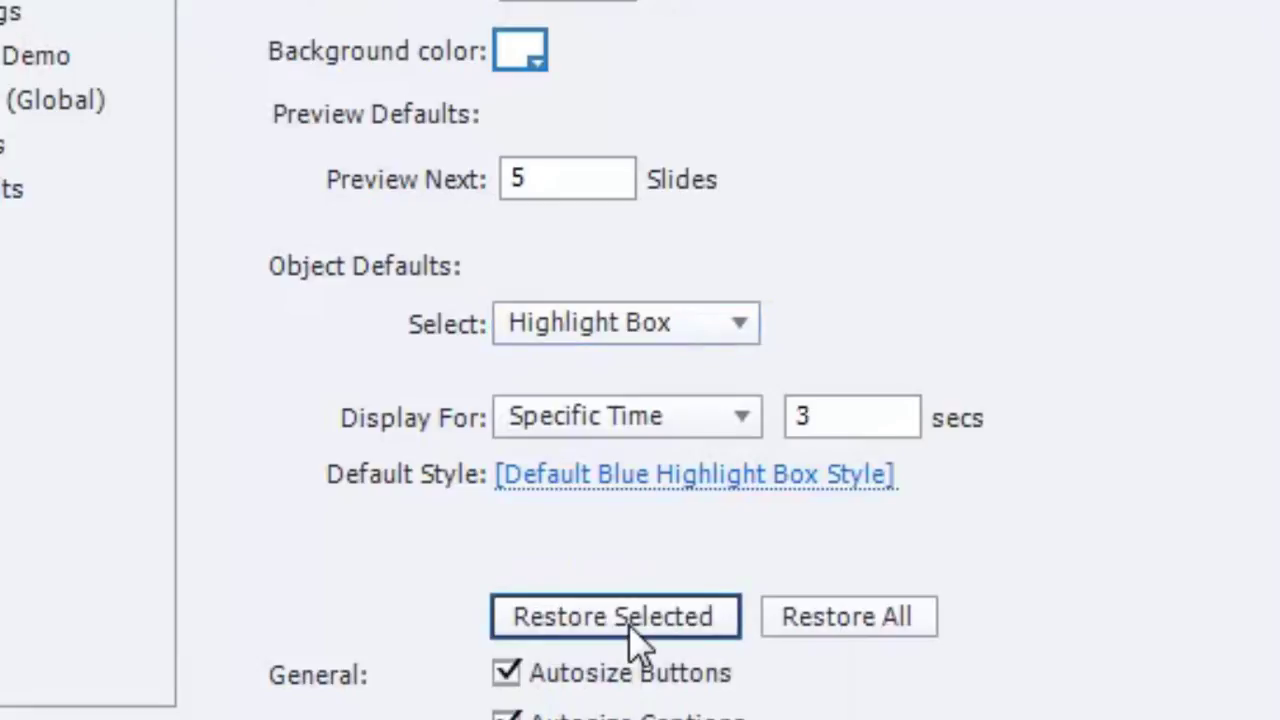
double_click(848, 415)
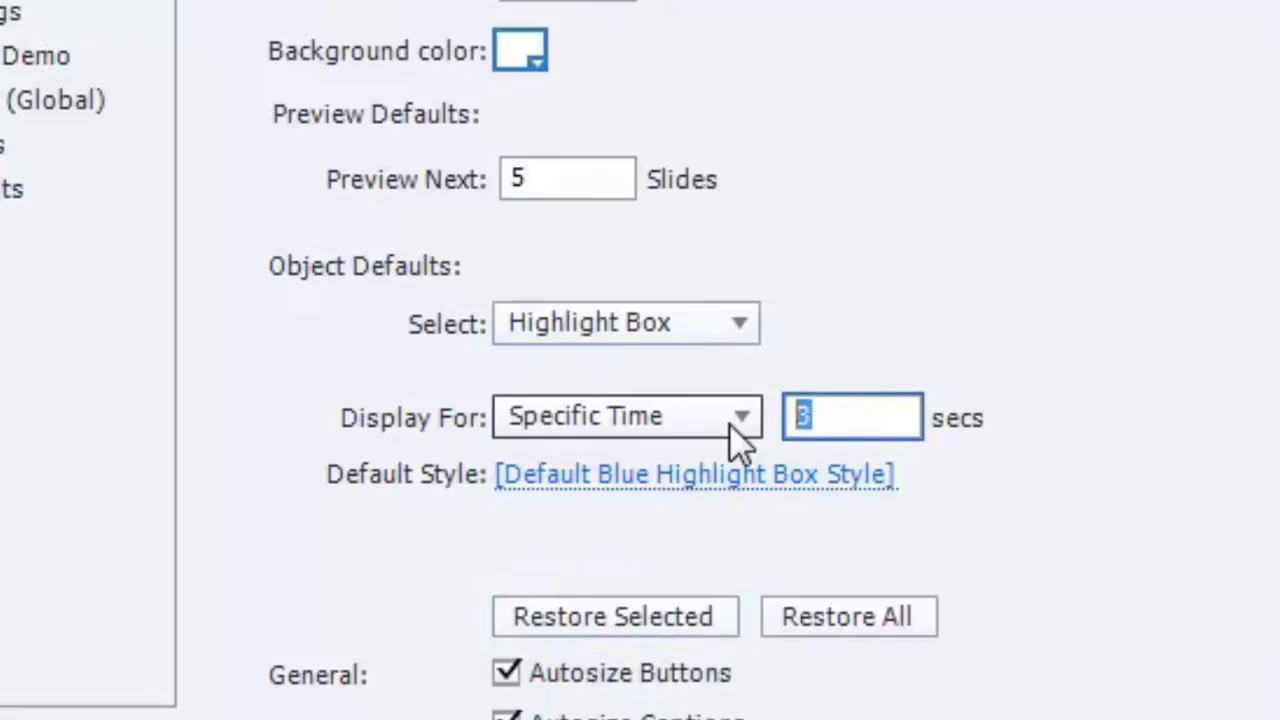
type("5")
left_click(678, 318)
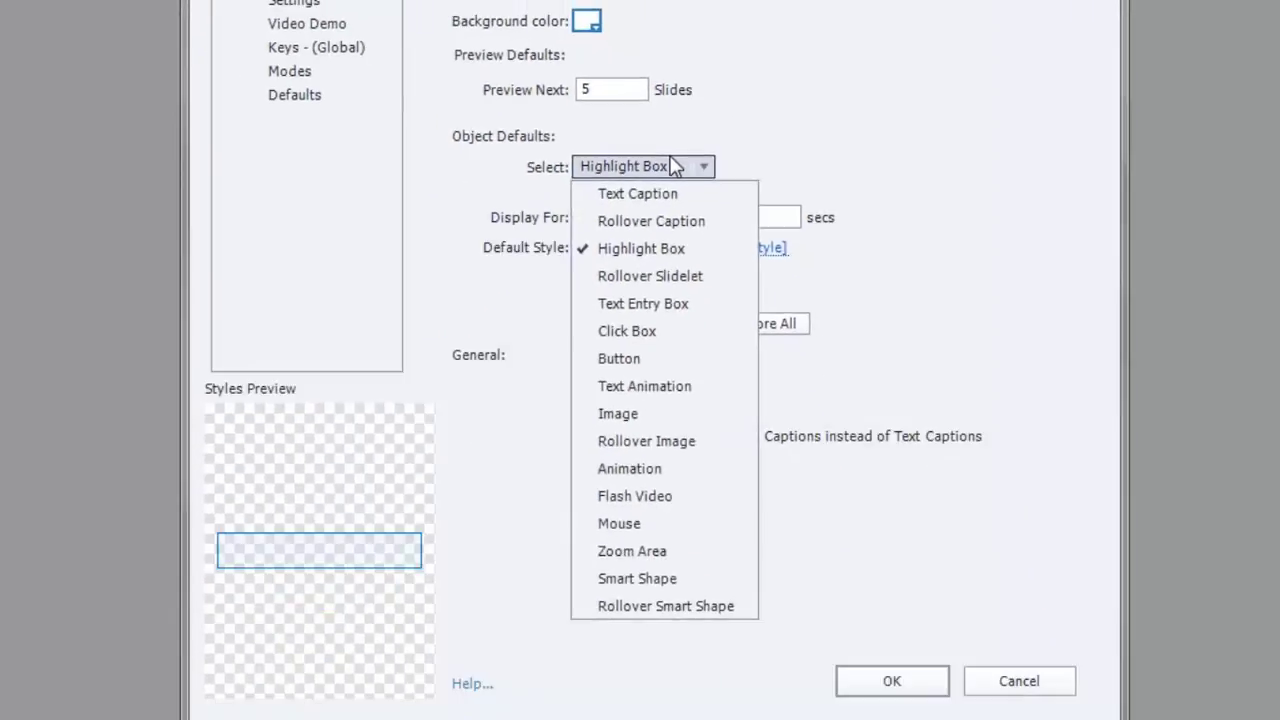
left_click(900, 688)
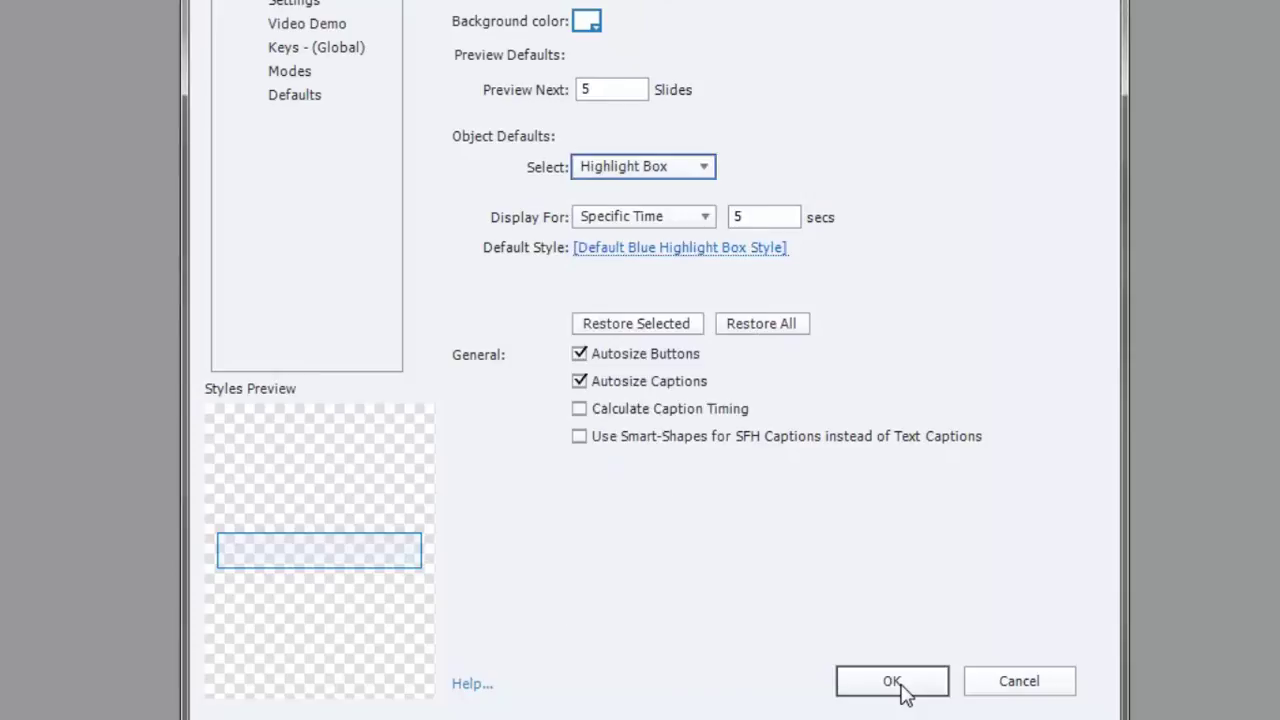
left_click(897, 688)
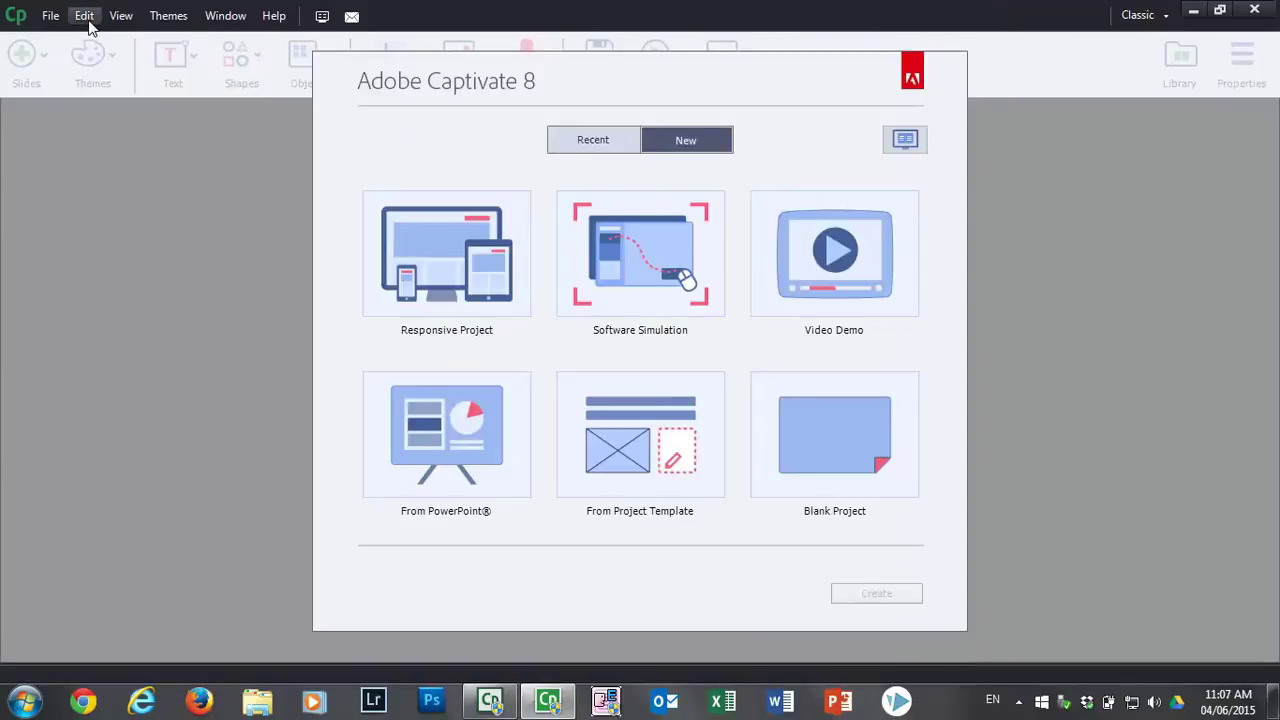
- Open the Object Style Manager from the Edit menu, showing the White theme's Default Caption Style
left_click(86, 20)
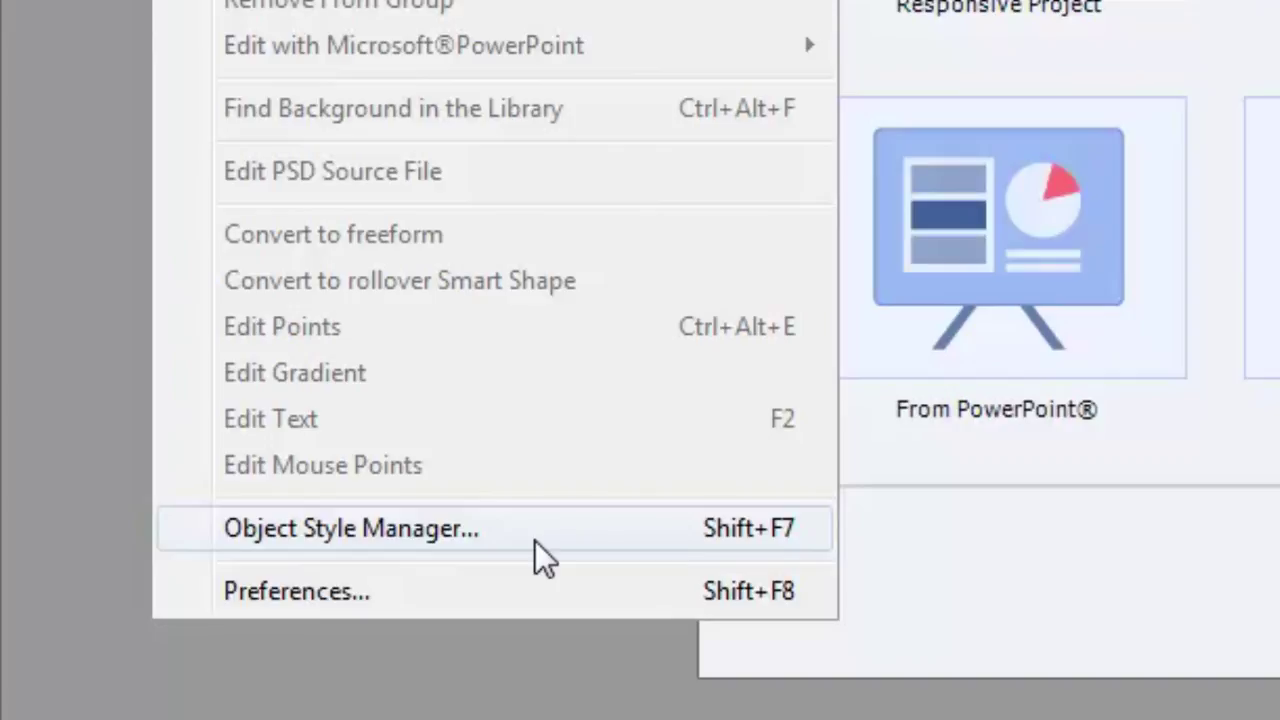
left_click(535, 541)
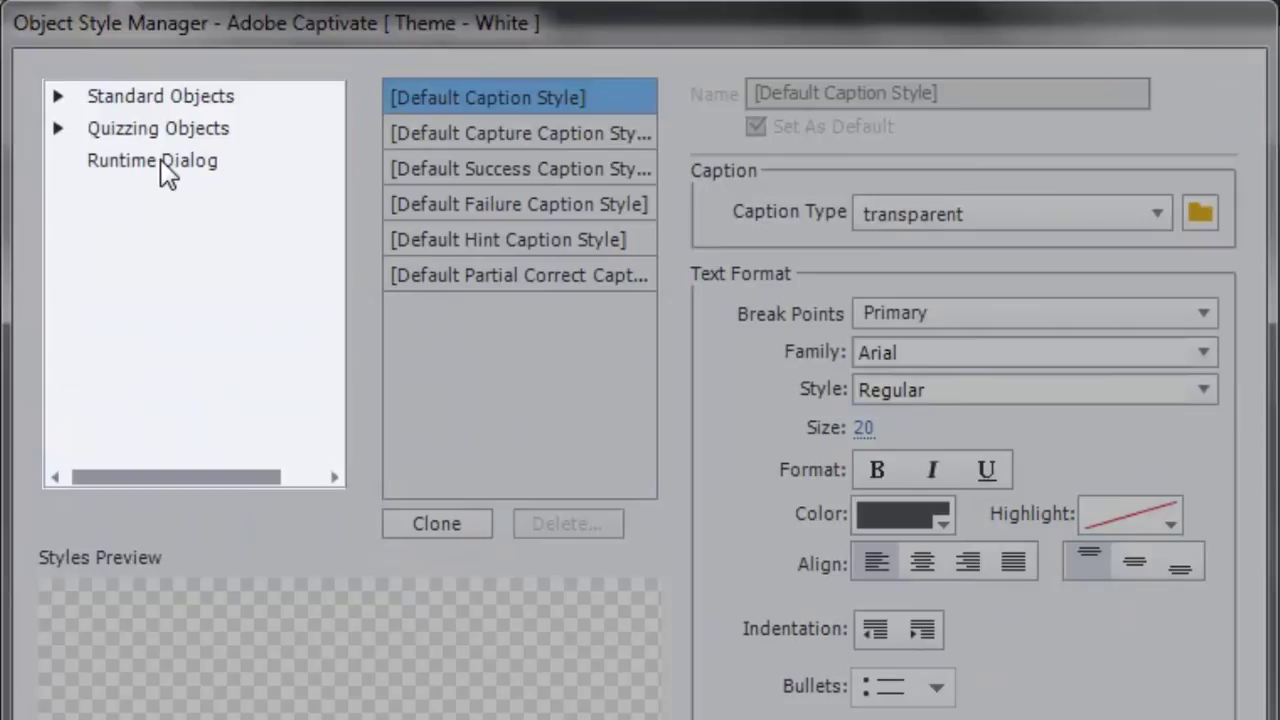
- Expand Standard Objects > Captions in the style tree to reveal Text Caption and Rollover Caption
left_click(57, 128)
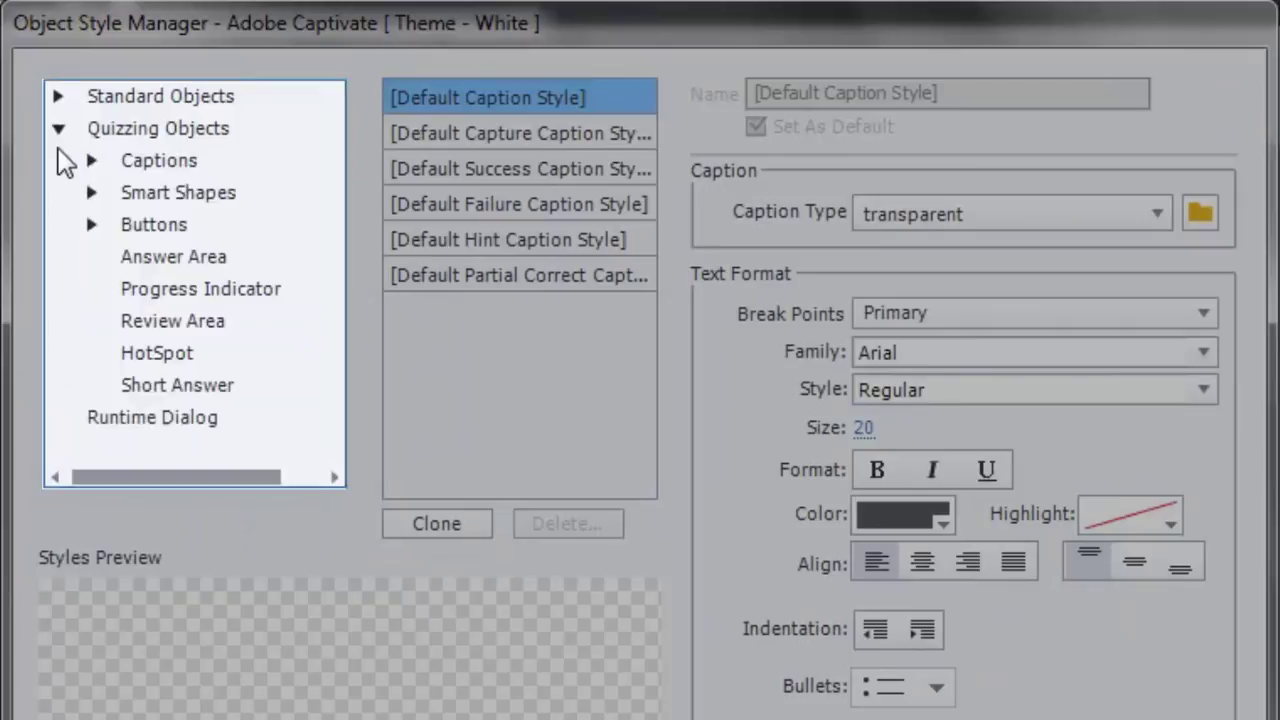
left_click(91, 224)
left_click(91, 192)
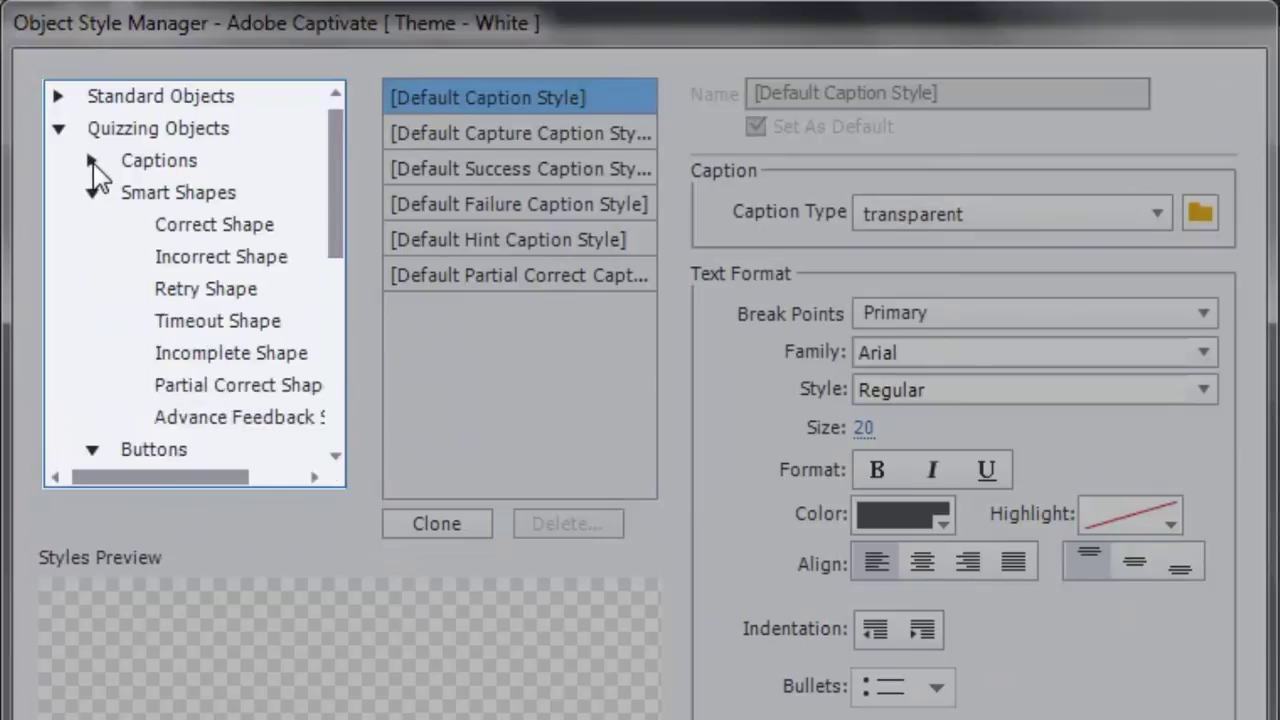
left_click(93, 160)
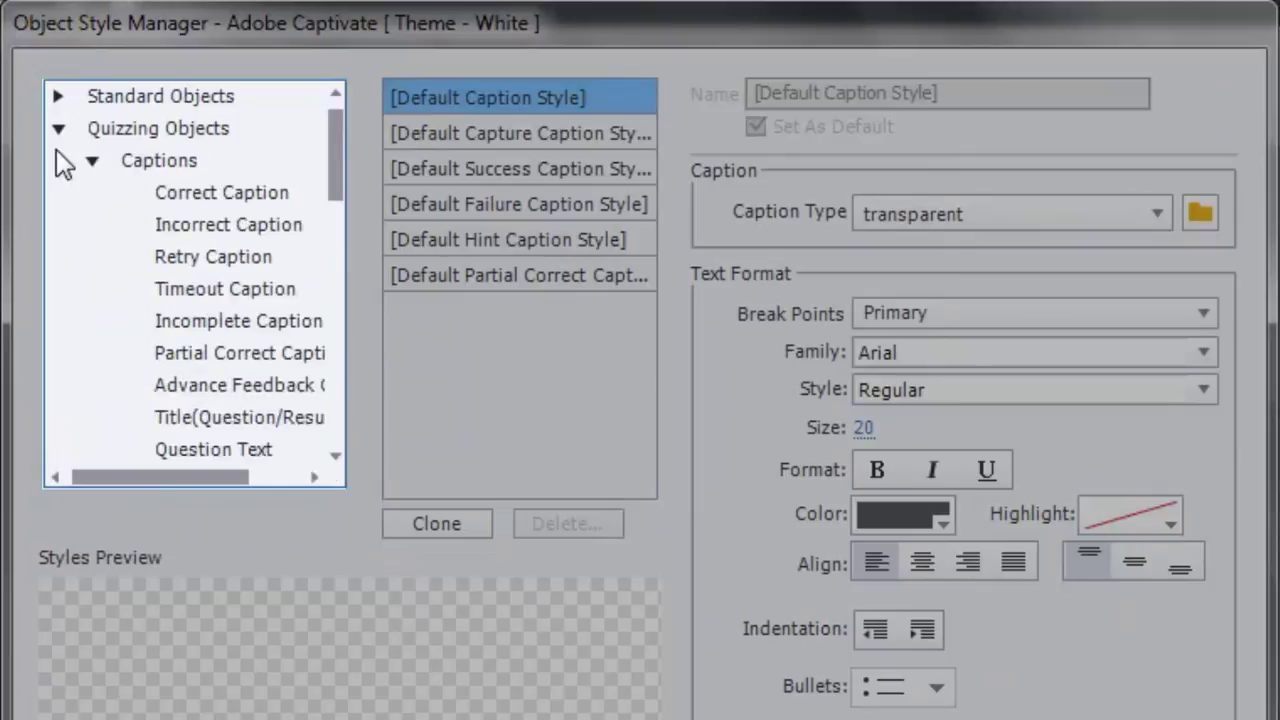
left_click(57, 96)
left_click(91, 449)
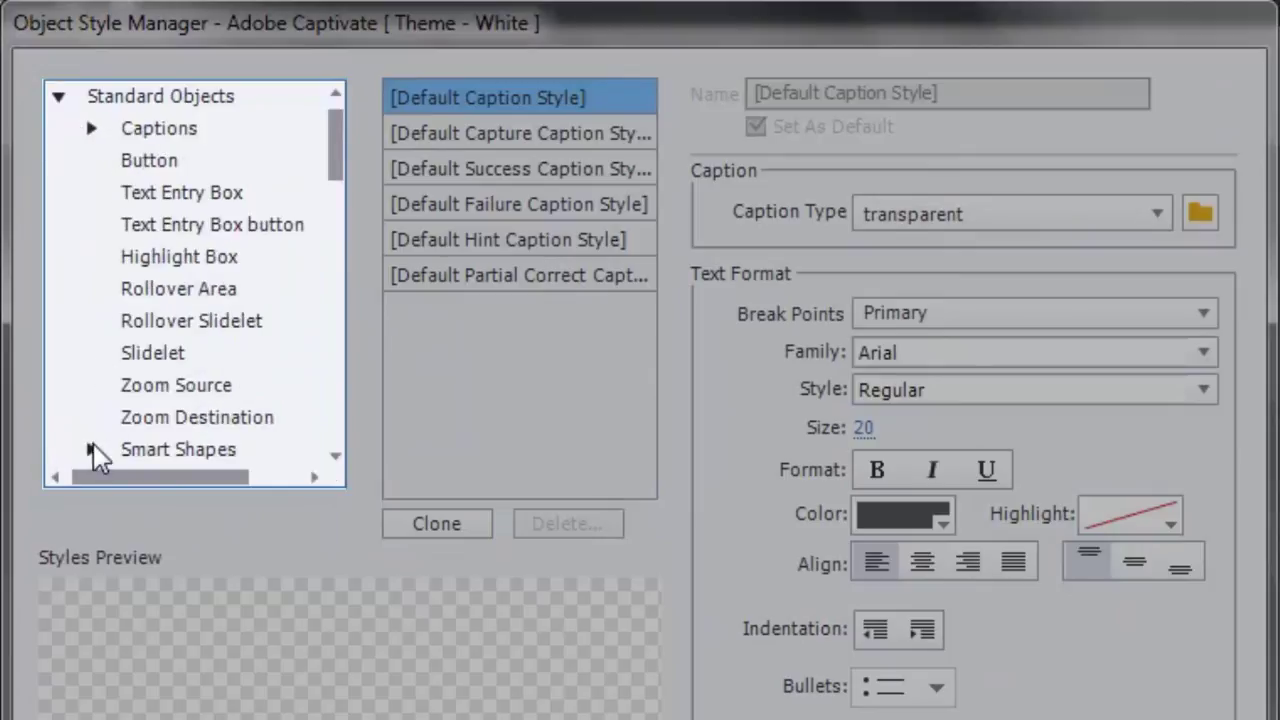
left_click(93, 127)
mouse_move(334, 129)
left_mouse_down()
mouse_move(366, 428)
mouse_move(326, 305)
mouse_move(329, 107)
left_mouse_up()
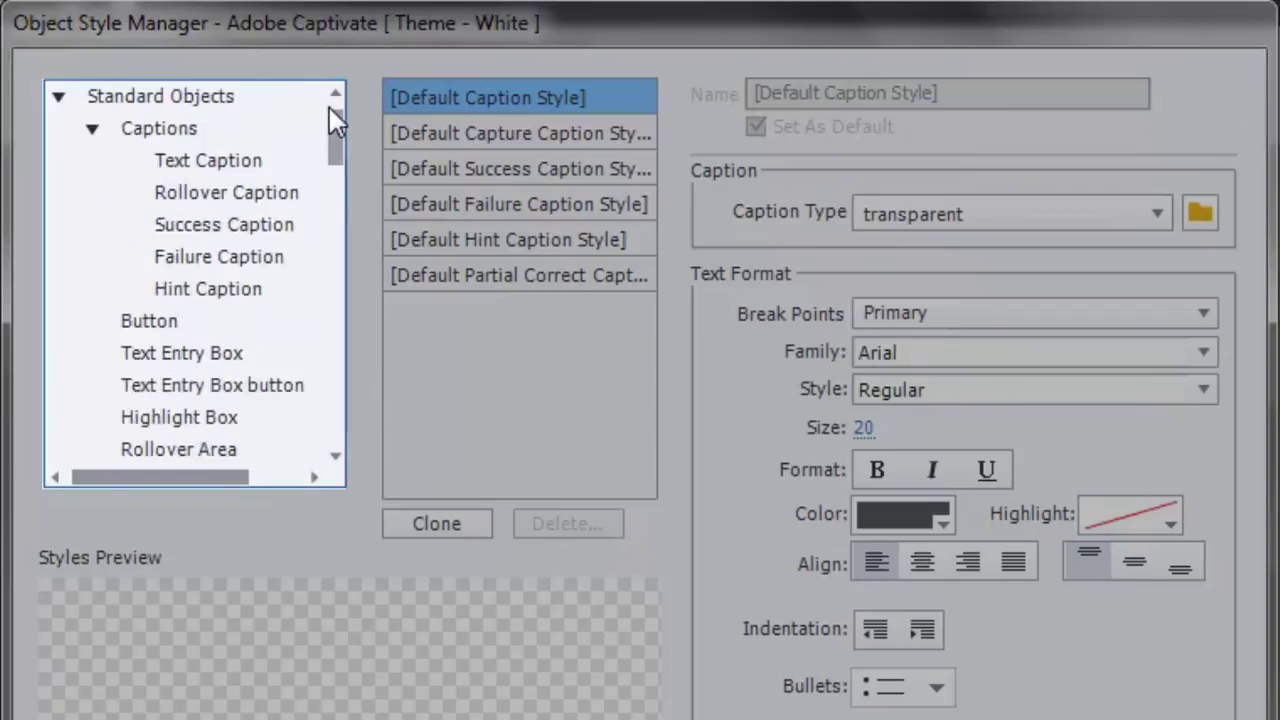
- Select Text Caption under Standard Objects > Captions to list its six styles
left_click(221, 166)
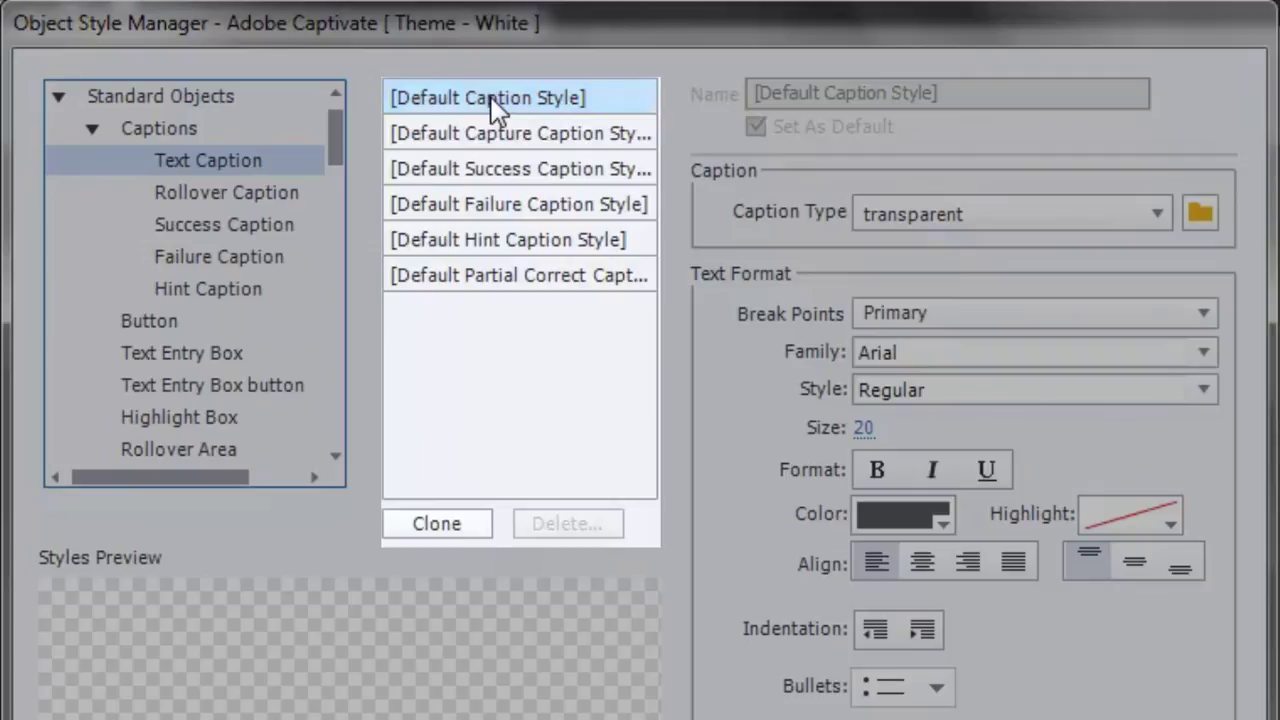
- Clone [Default Caption Style], rename the copy after the author, and check Set As Default
left_click(597, 104)
left_click(460, 521)
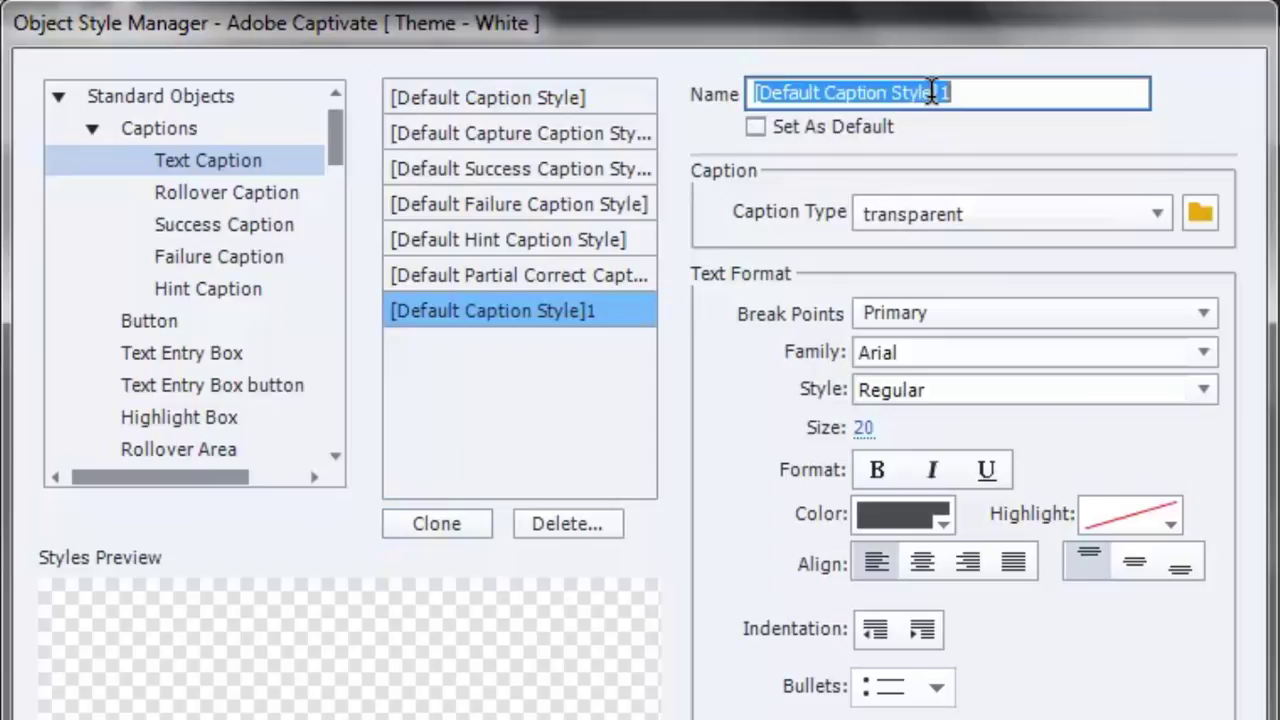
left_click(932, 92)
key("BackSpace")
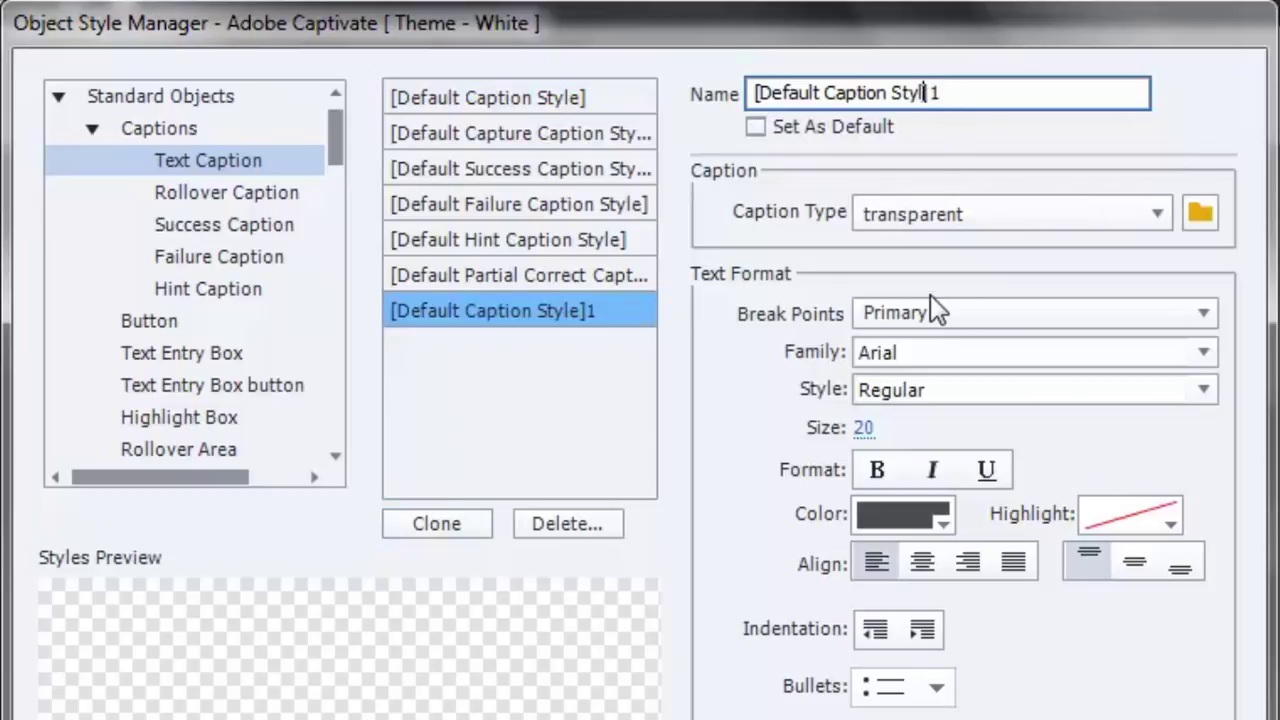
key("BackSpace")
key("BackSpace")
key("BackSpace")
key("BackSpace")
key("BackSpace")
key("BackSpace")
key("BackSpace")
key("BackSpace")
key("BackSpace")
key("BackSpace")
key("BackSpace")
key("BackSpace")
key("BackSpace")
key("BackSpace")
key("BackSpace")
key("BackSpace")
key("BackSpace")
key("BackSpace")
key("BackSpace")
key("BackSpace")
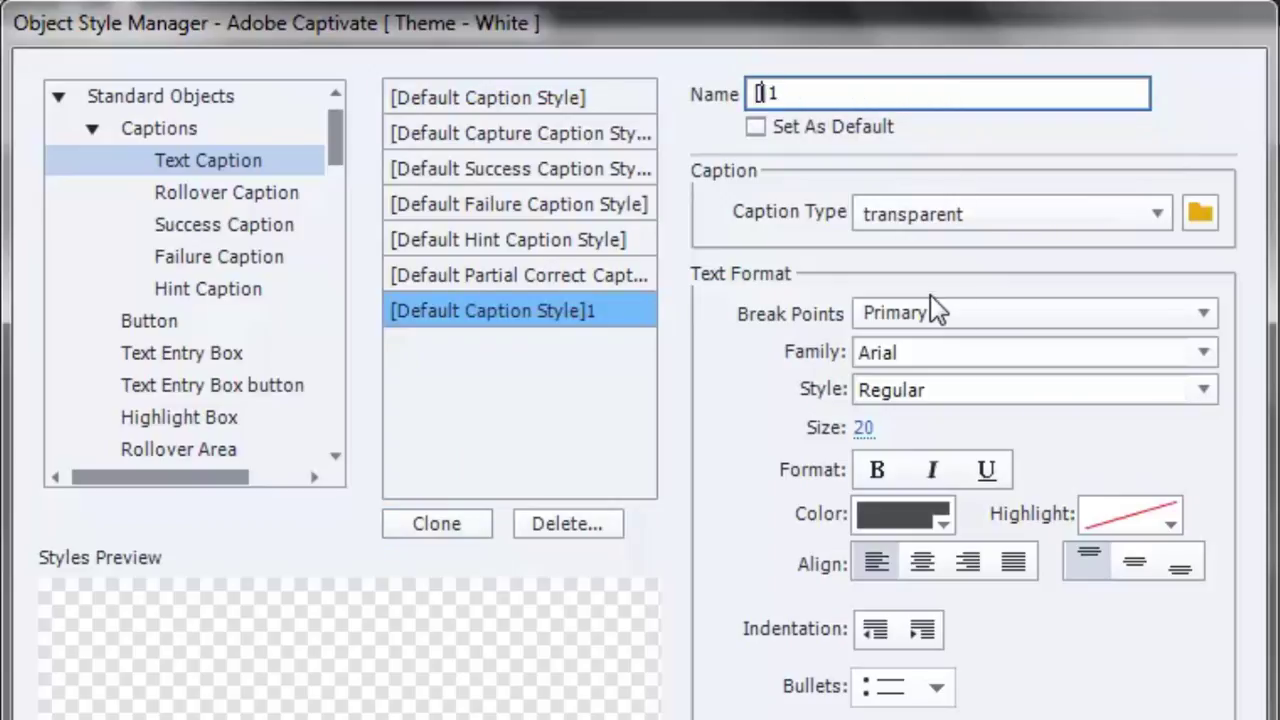
type("Paul")
type("s Cap")
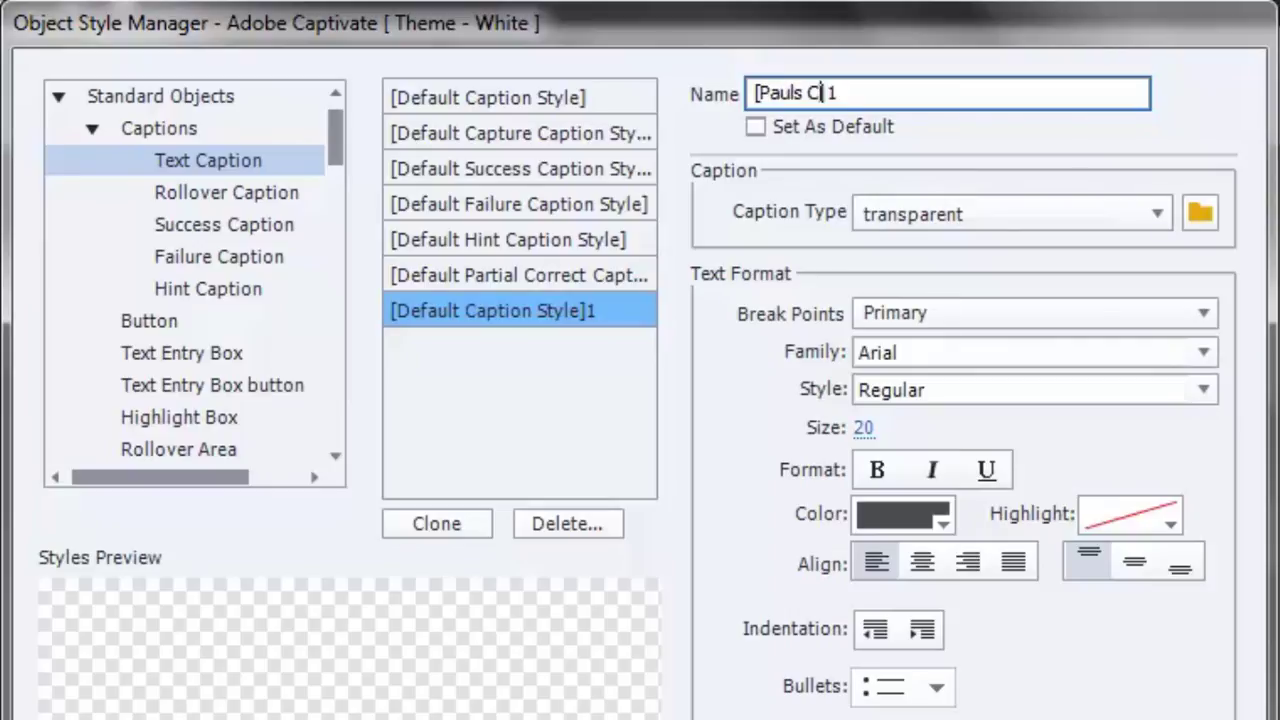
type("tion Style")
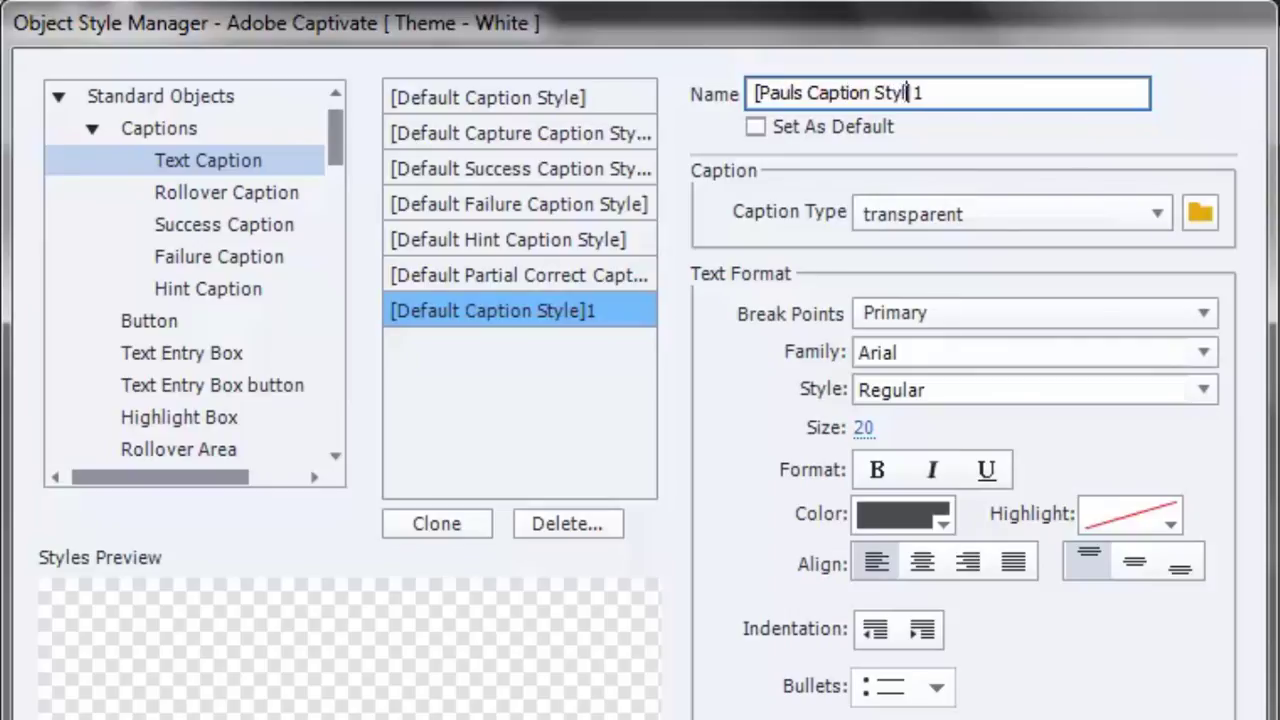
key("Right")
key("Delete")
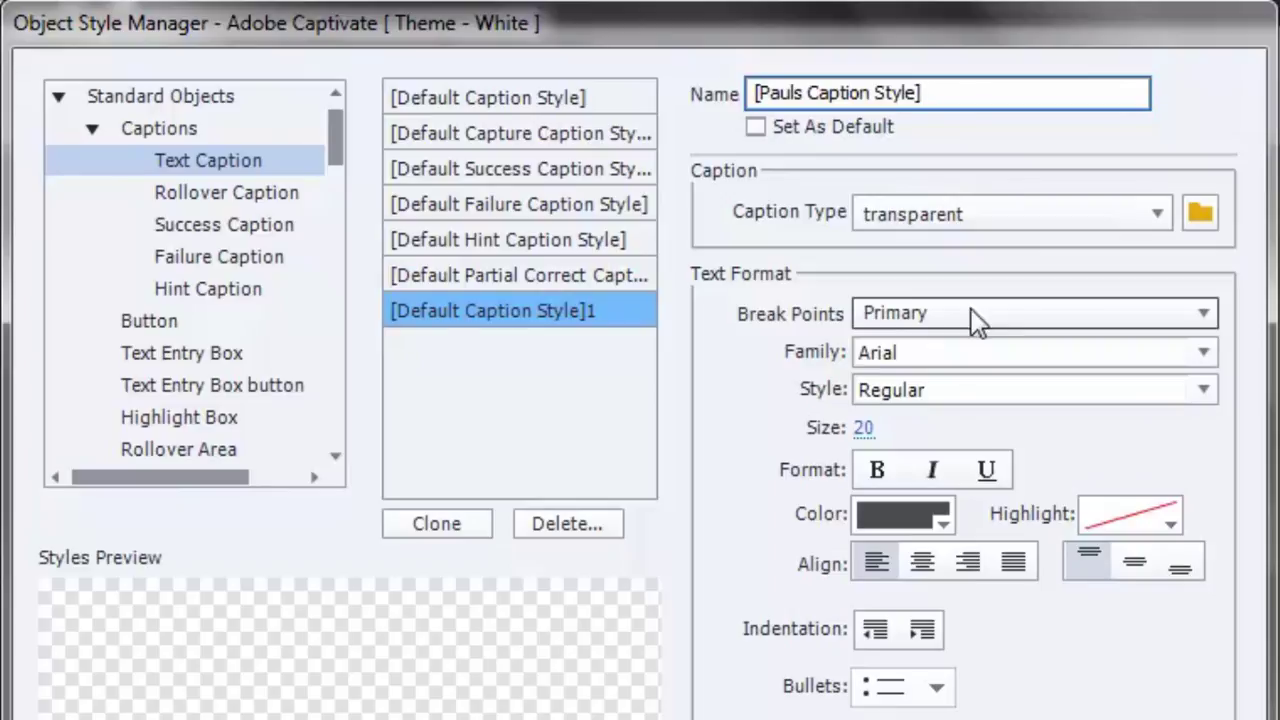
left_click(757, 128)
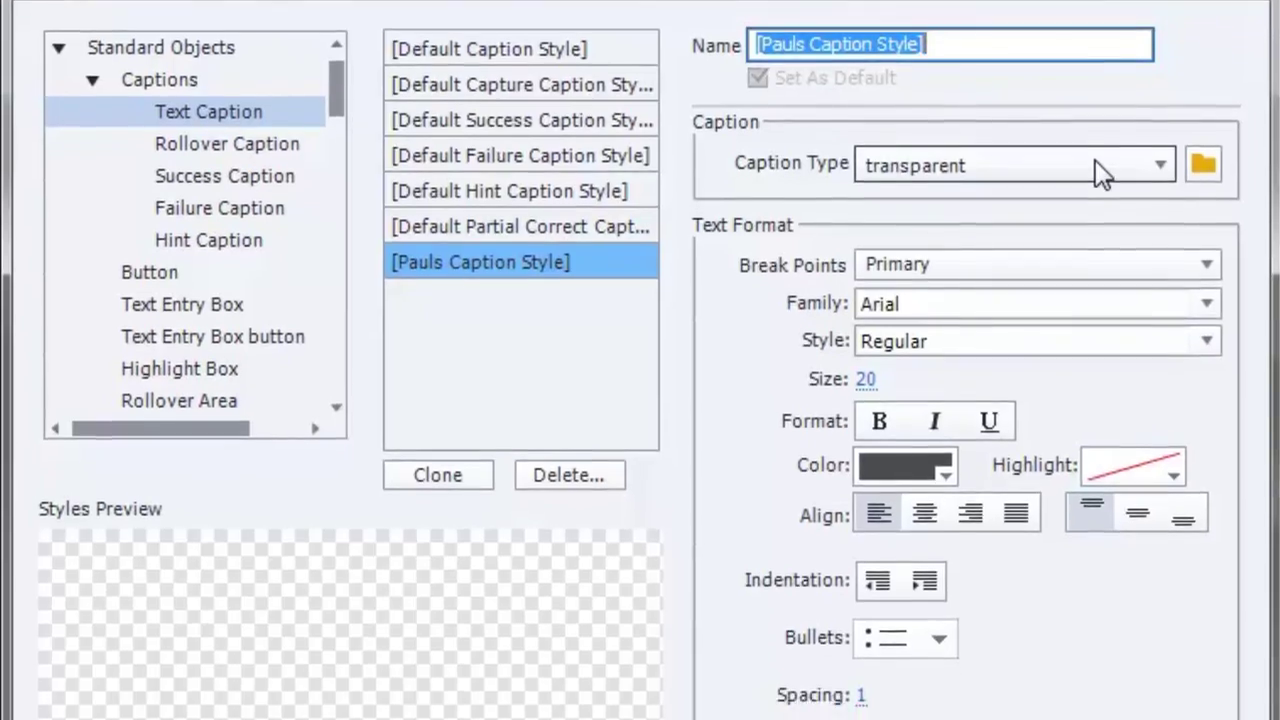
- Set the new caption style's Caption Type to Ivory
left_click(1096, 164)
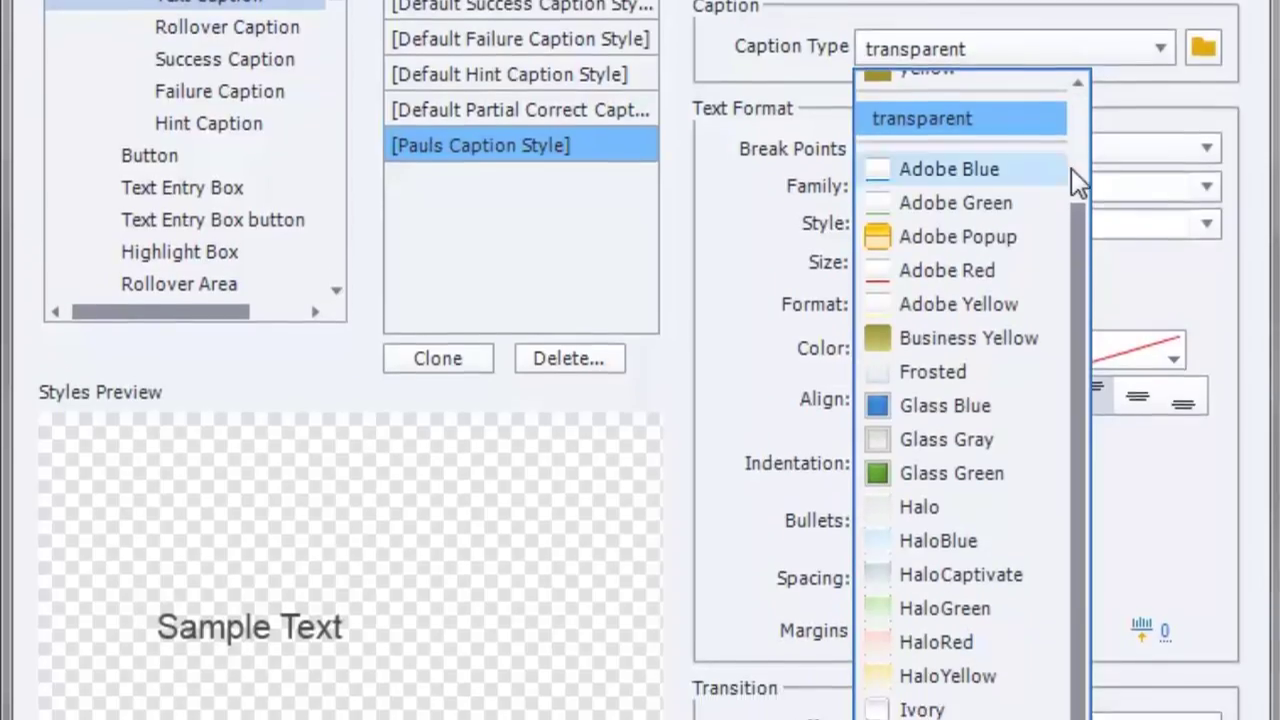
left_click_drag(1080, 222, 1080, 57)
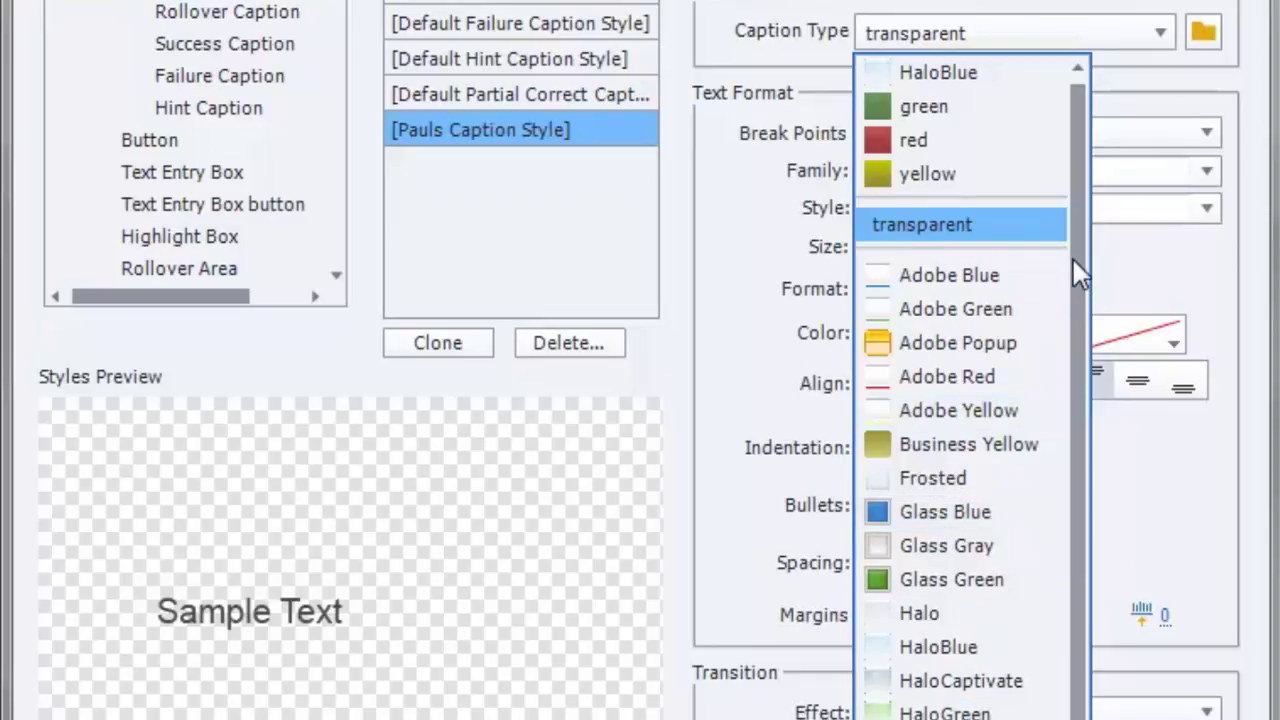
left_click_drag(1072, 260, 1072, 362)
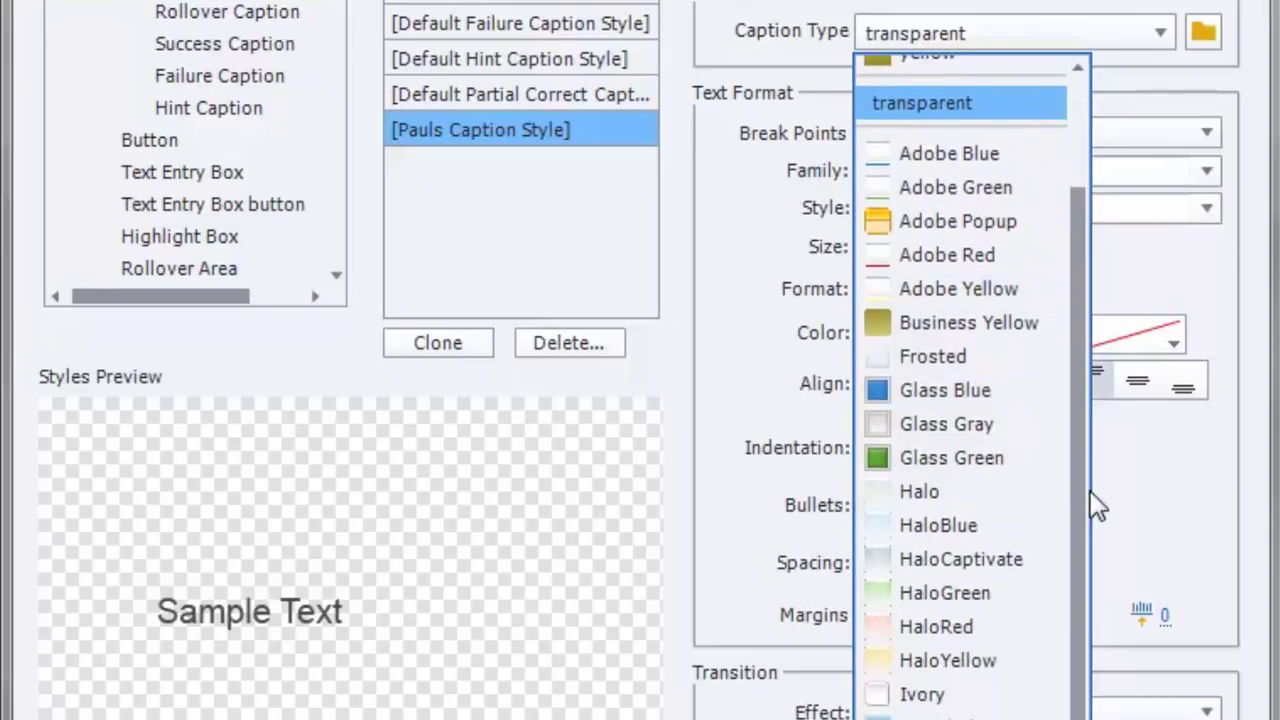
left_click(908, 700)
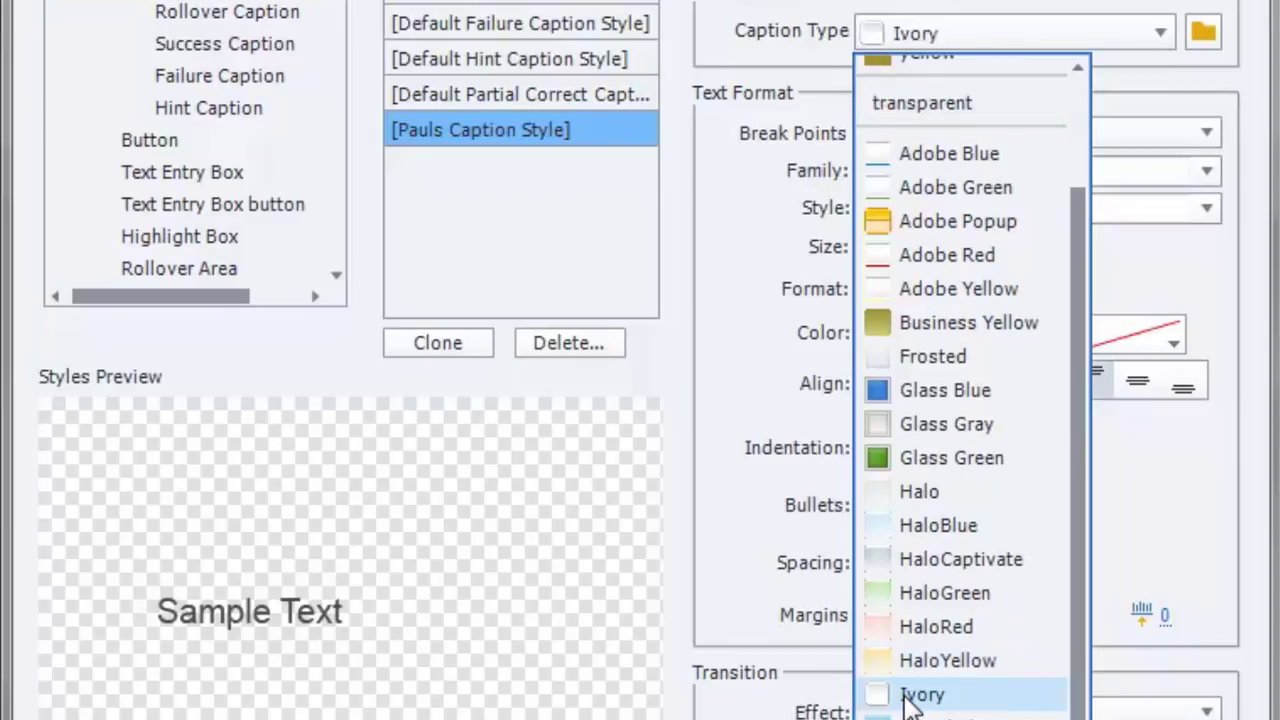
left_click(908, 700)
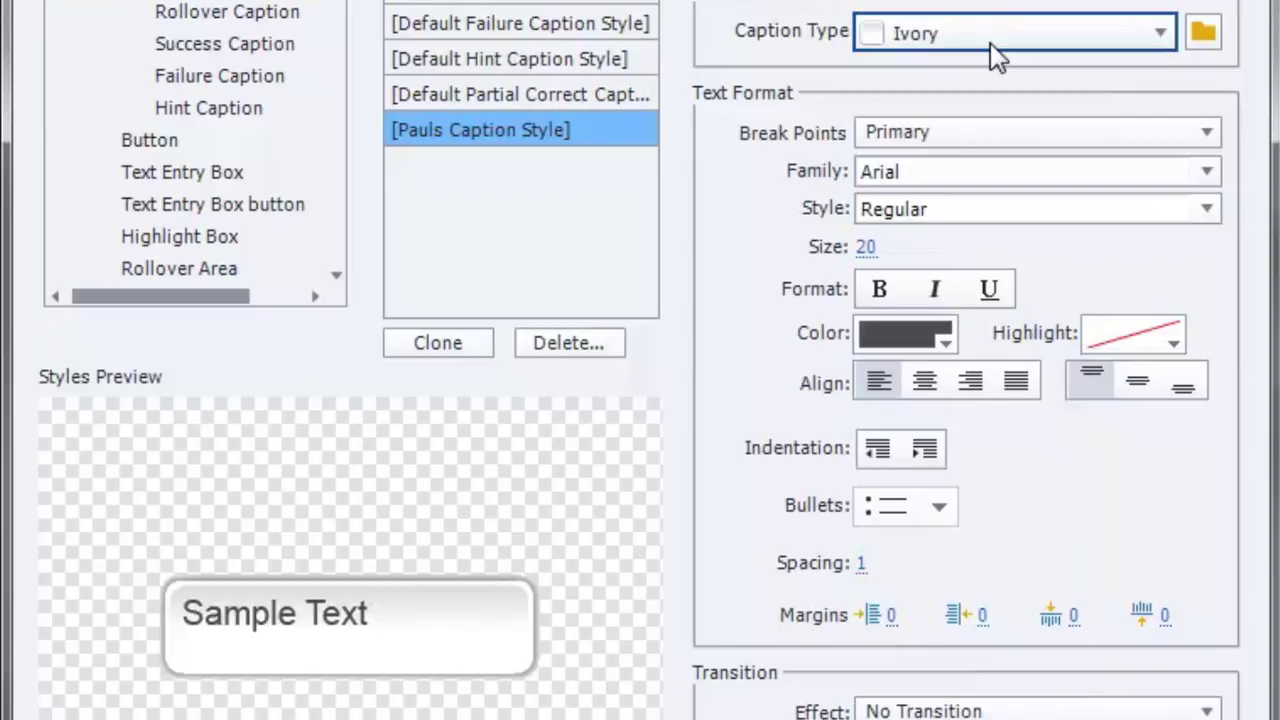
- Set the caption style's font family to Myriad Arabic
left_click(1080, 175)
type("Myriad Arabic")
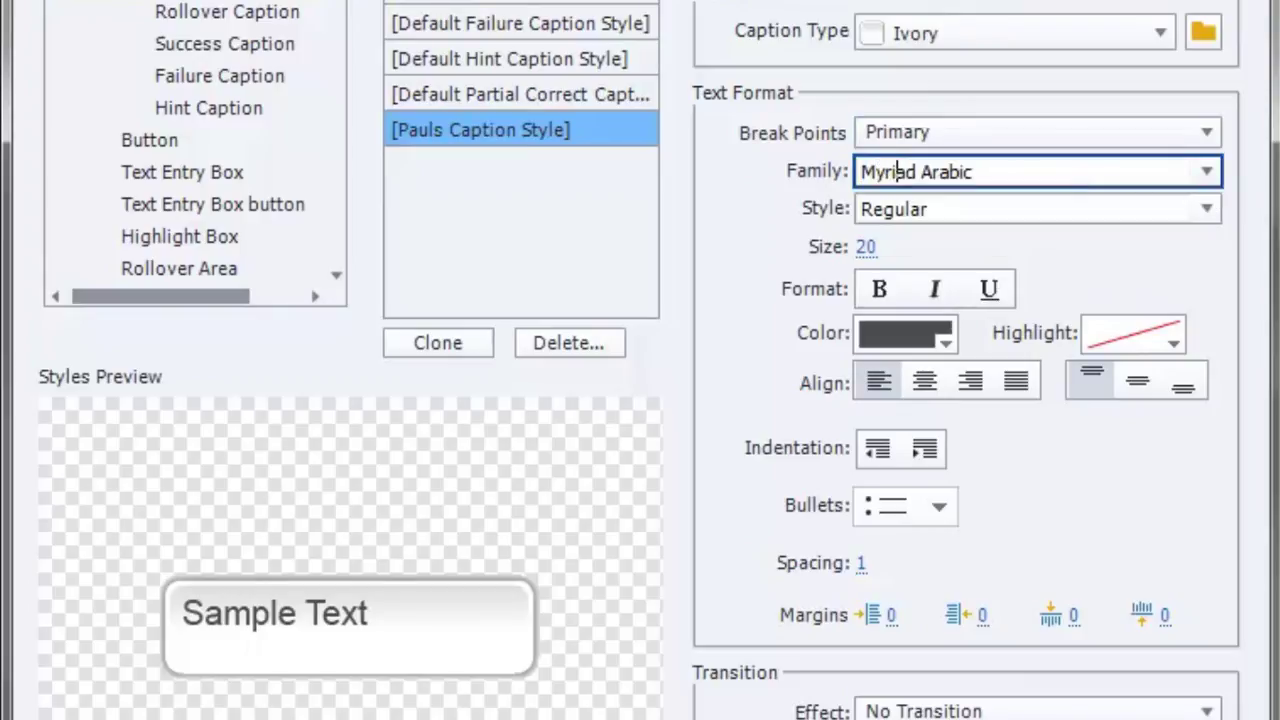
key("Tab")
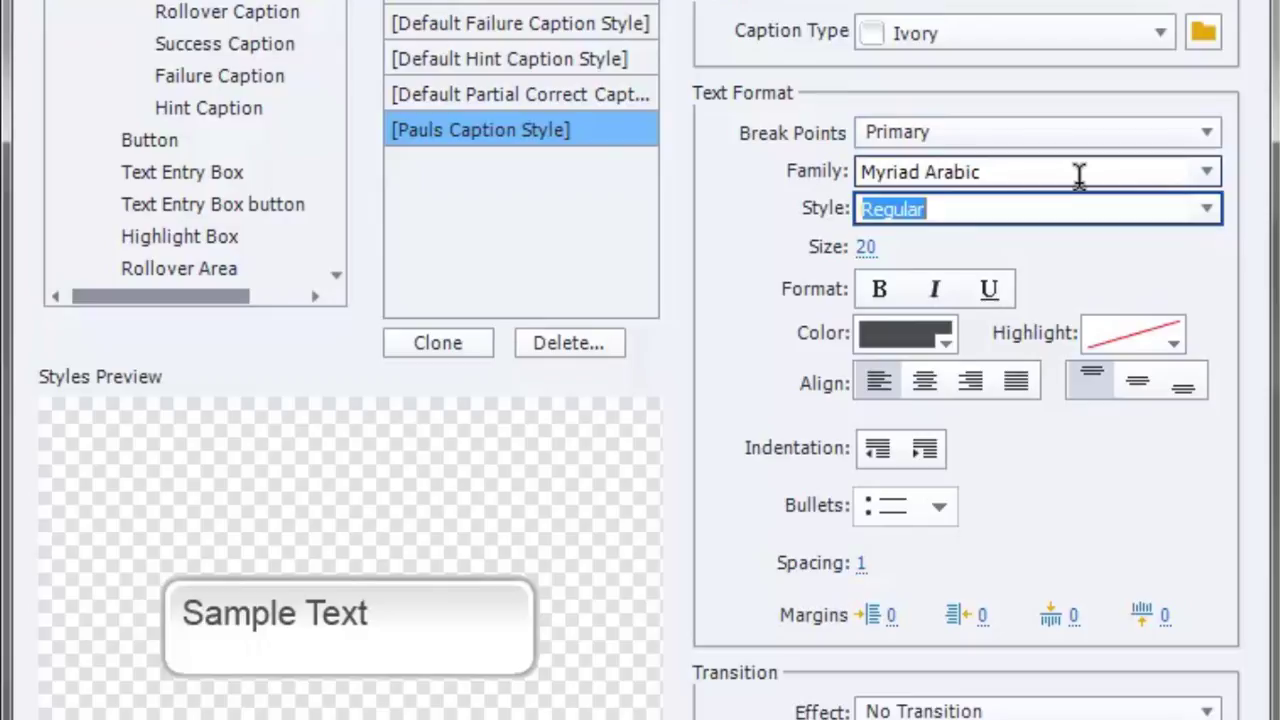
- Make the caption text 18 pt, centred horizontally and middle-aligned vertically
left_click(866, 247)
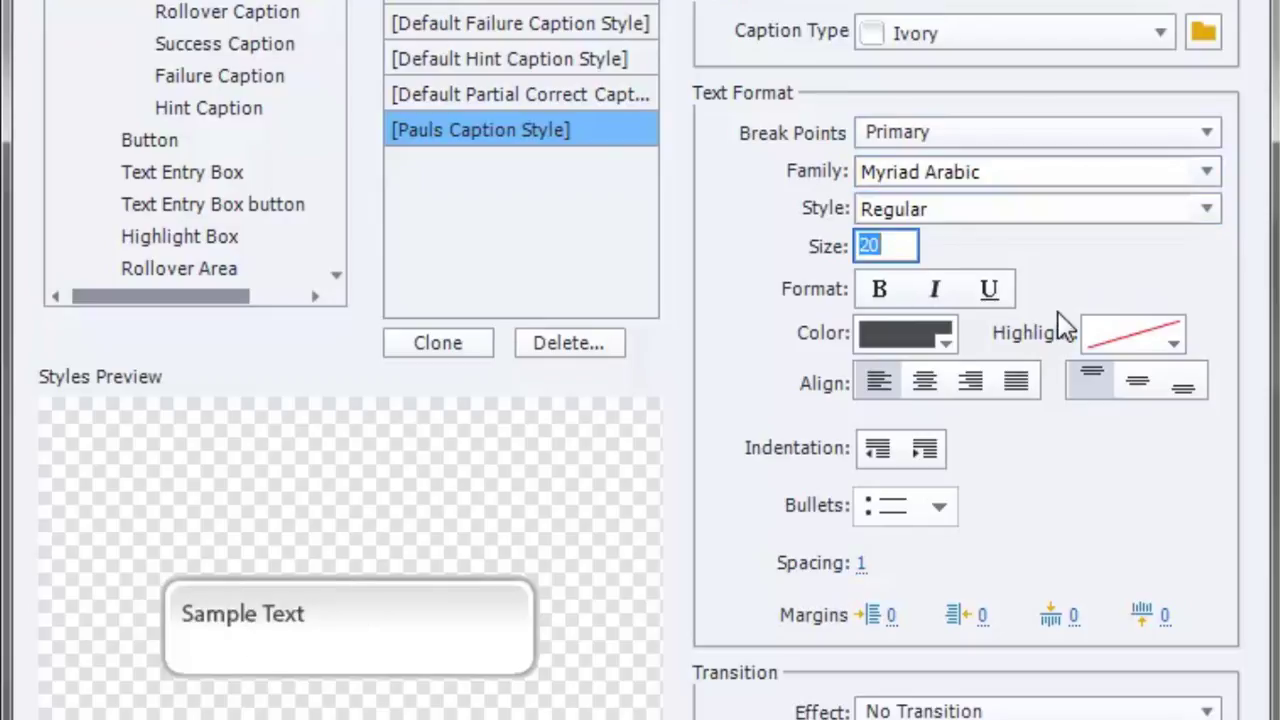
type("18")
key("Return")
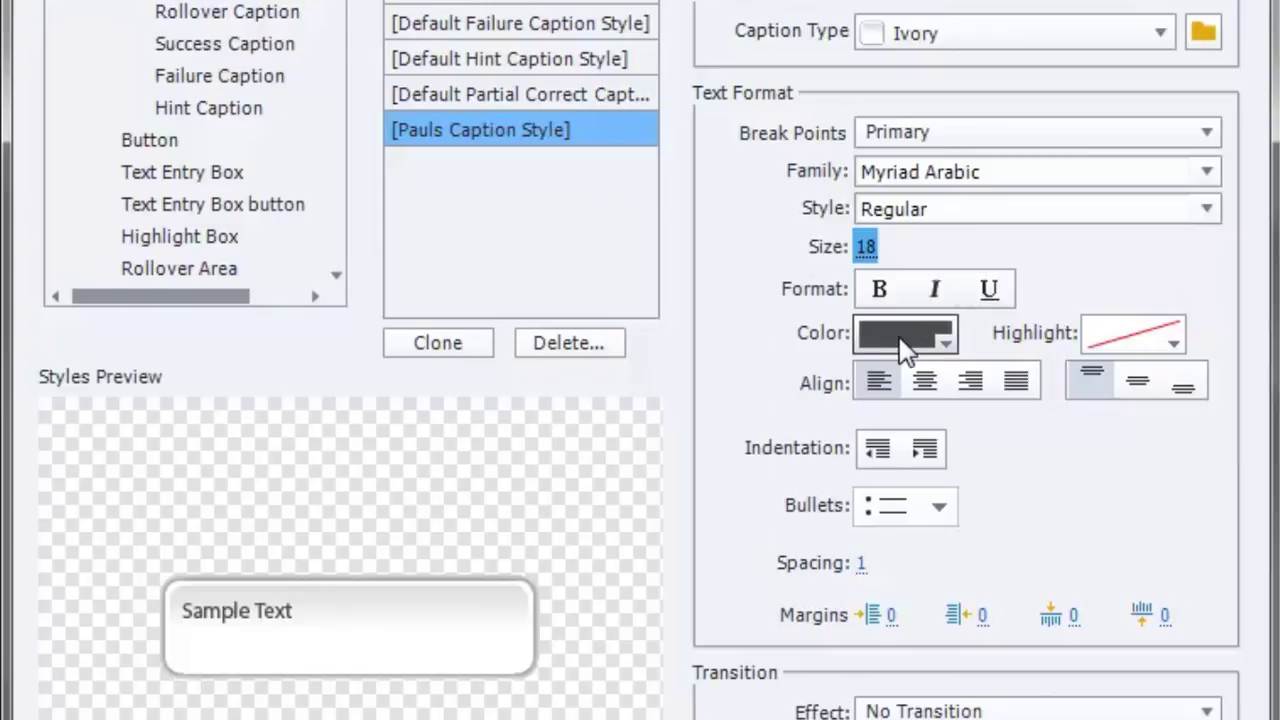
left_click(926, 384)
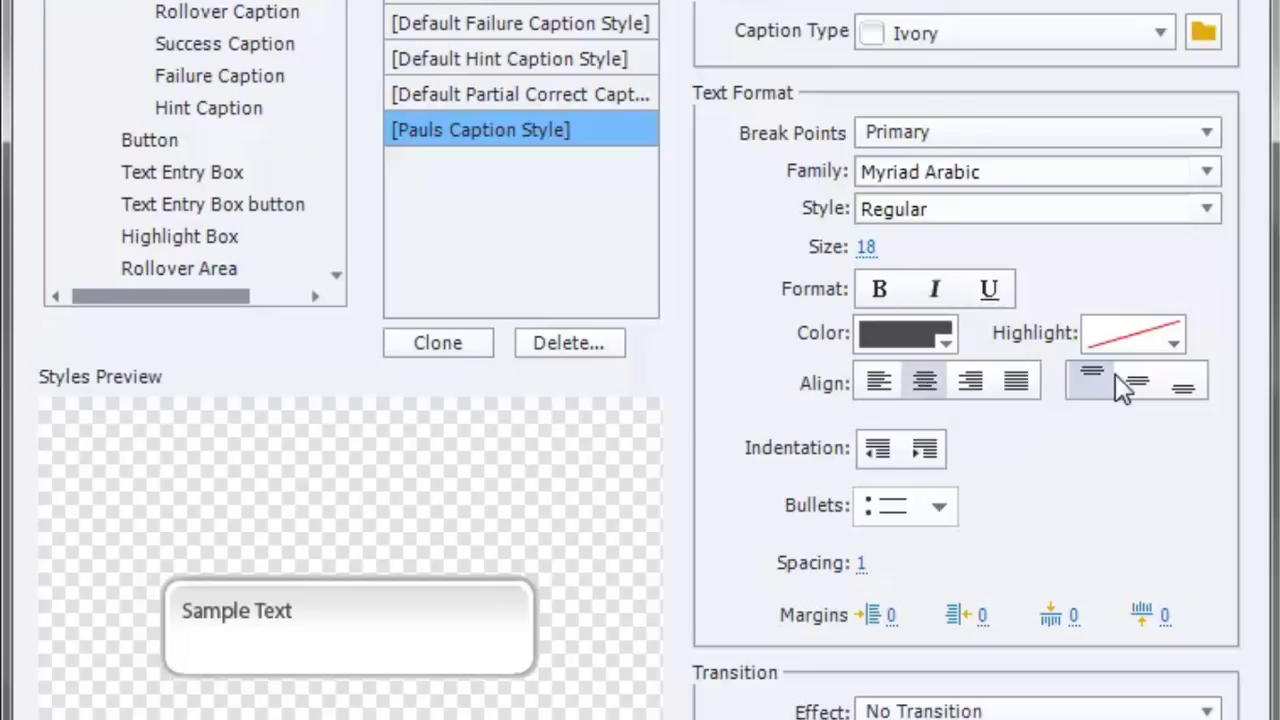
left_click(1145, 386)
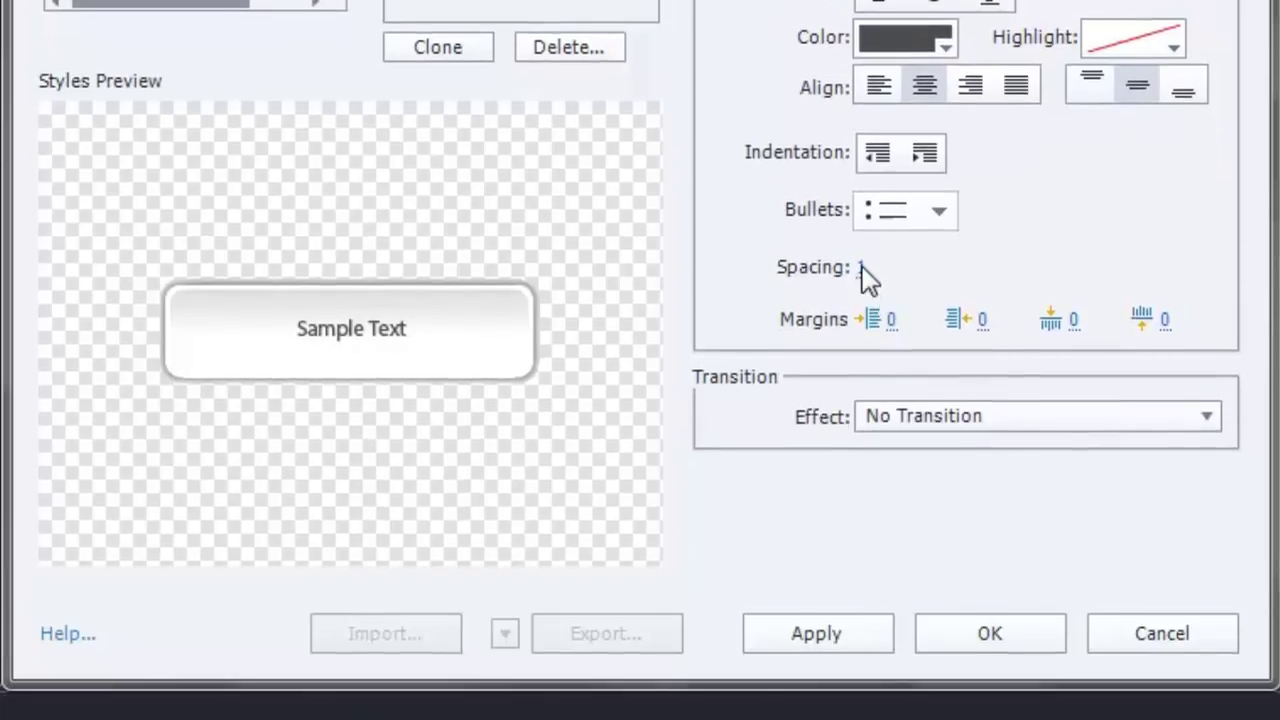
- Set line spacing to 1.5 and every caption margin to 5
left_click(860, 562)
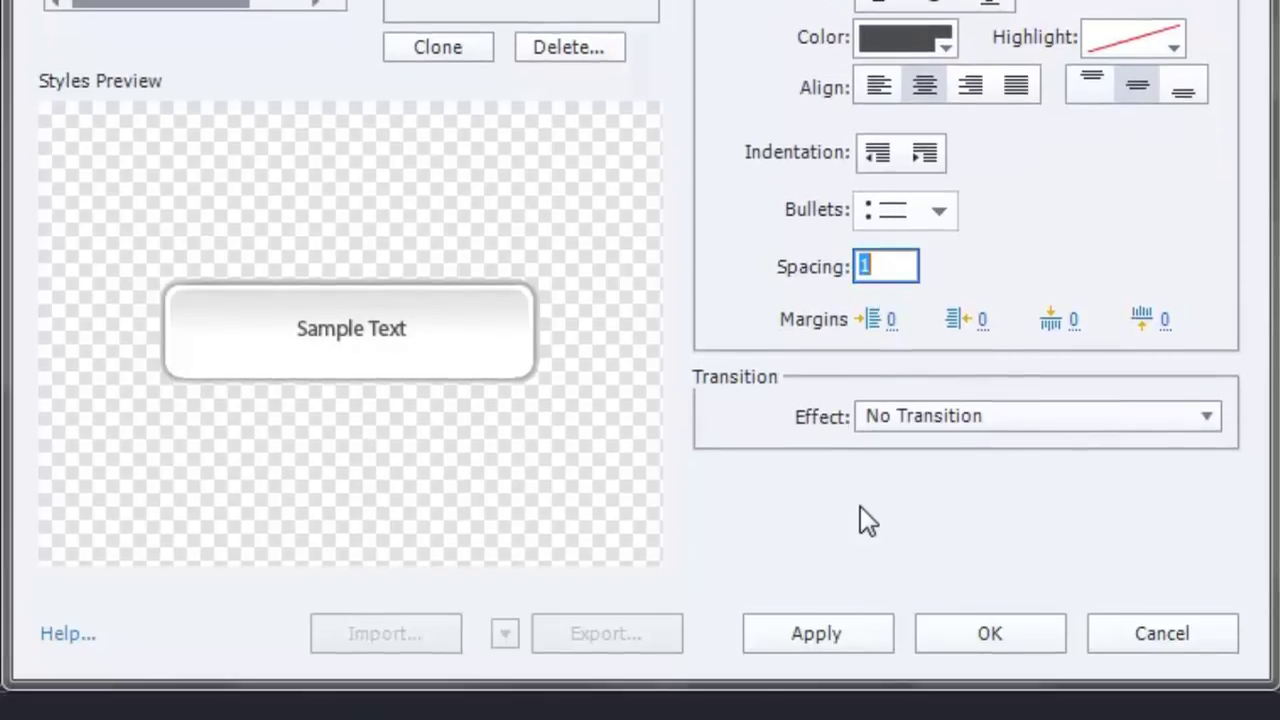
type("1.5")
left_click(889, 320)
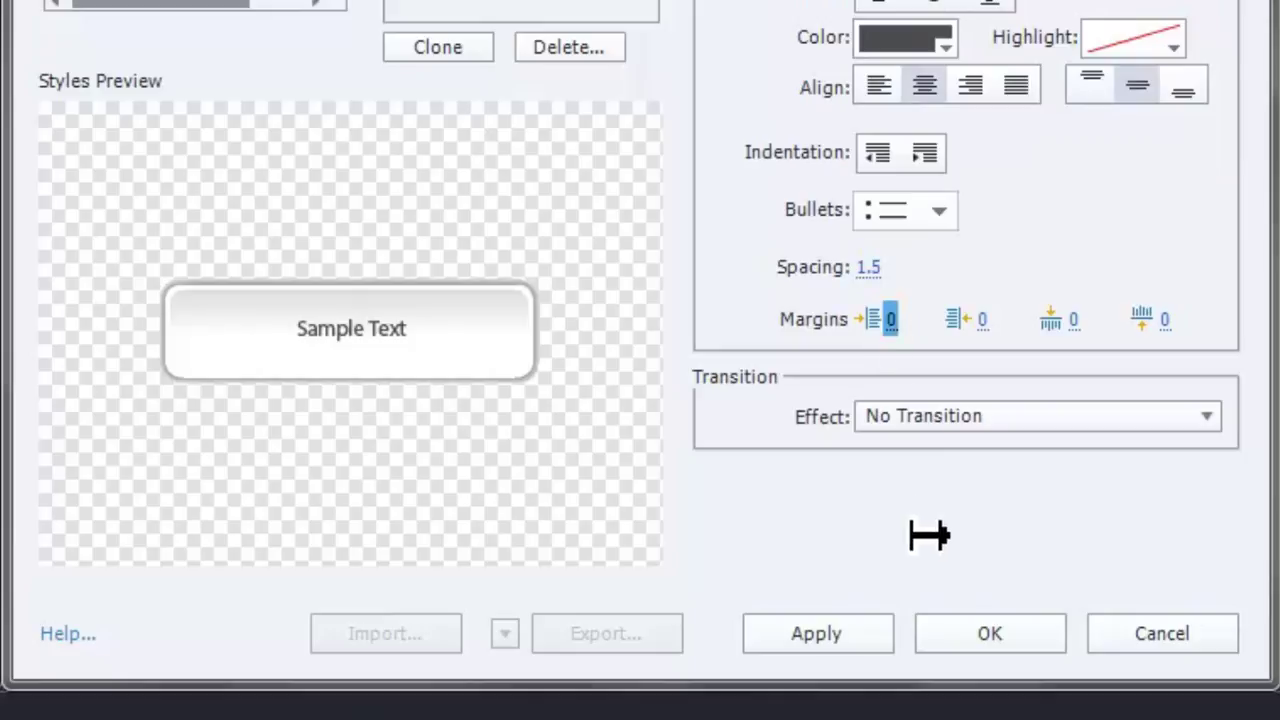
type("5")
key("Tab")
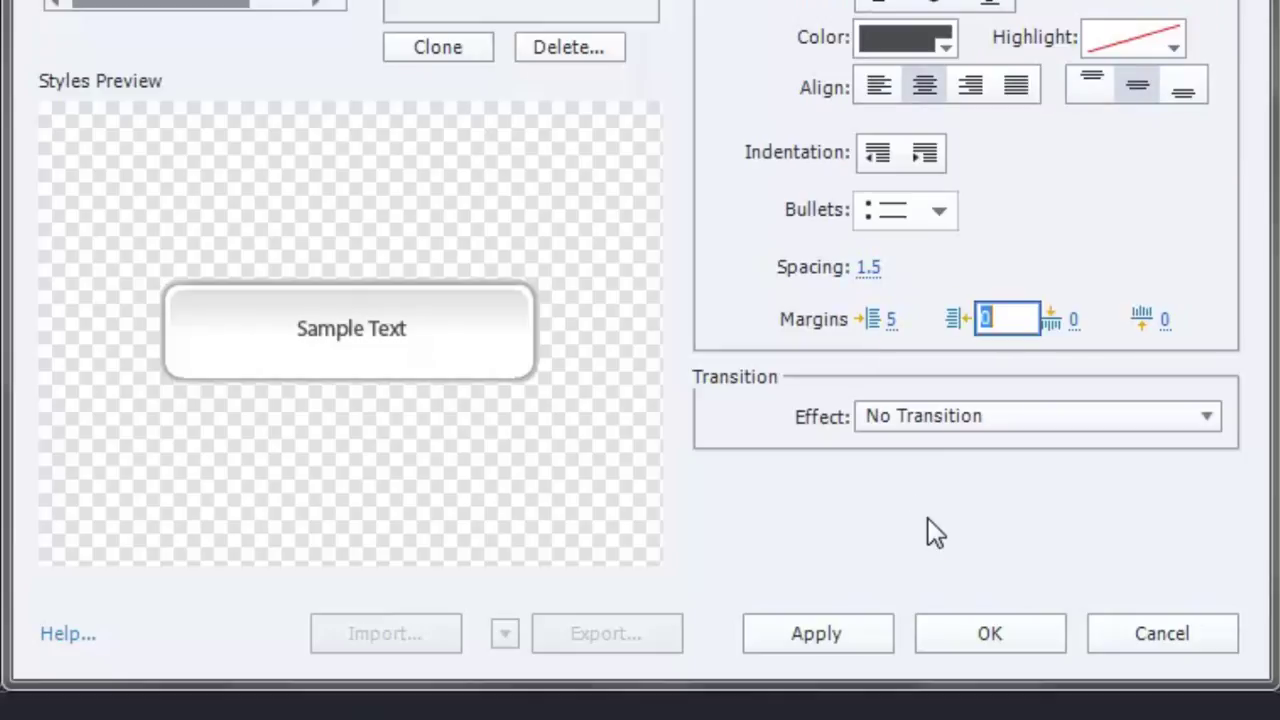
type("5")
key("Tab")
type("5")
key("Tab")
type("5")
key("Tab")
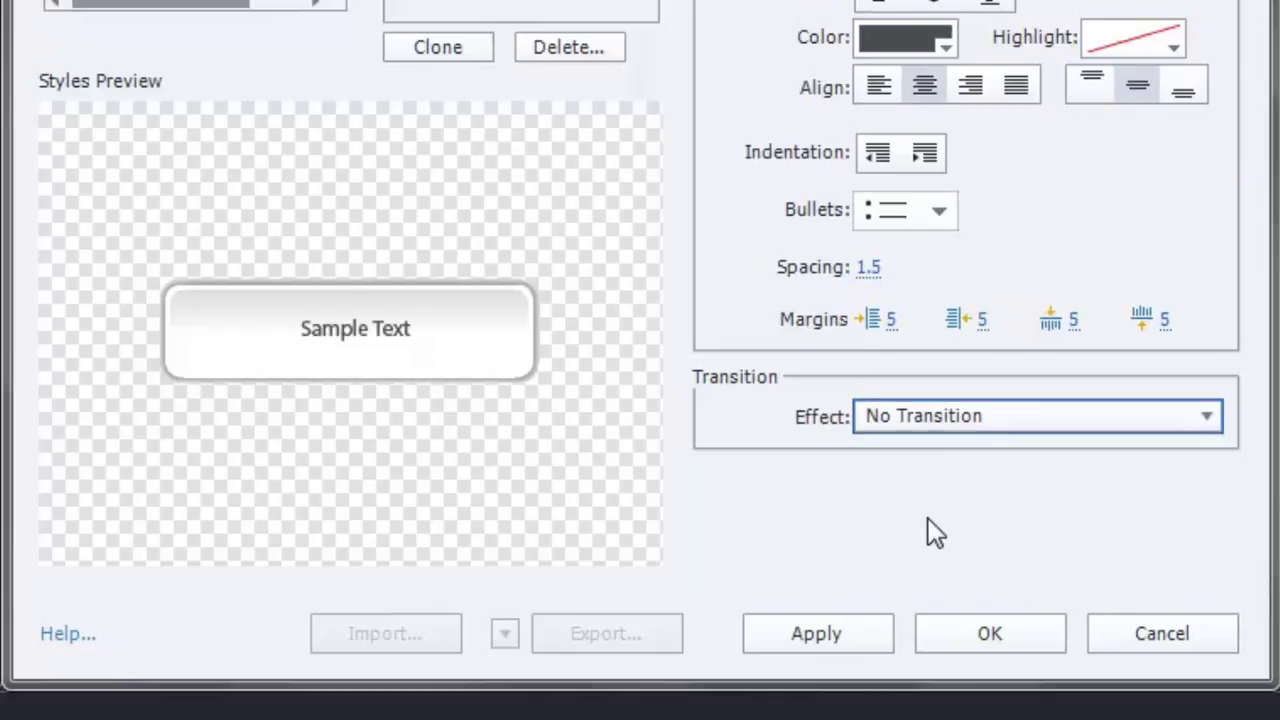
- Give the caption style the Fade In Only transition effect
left_click(1030, 415)
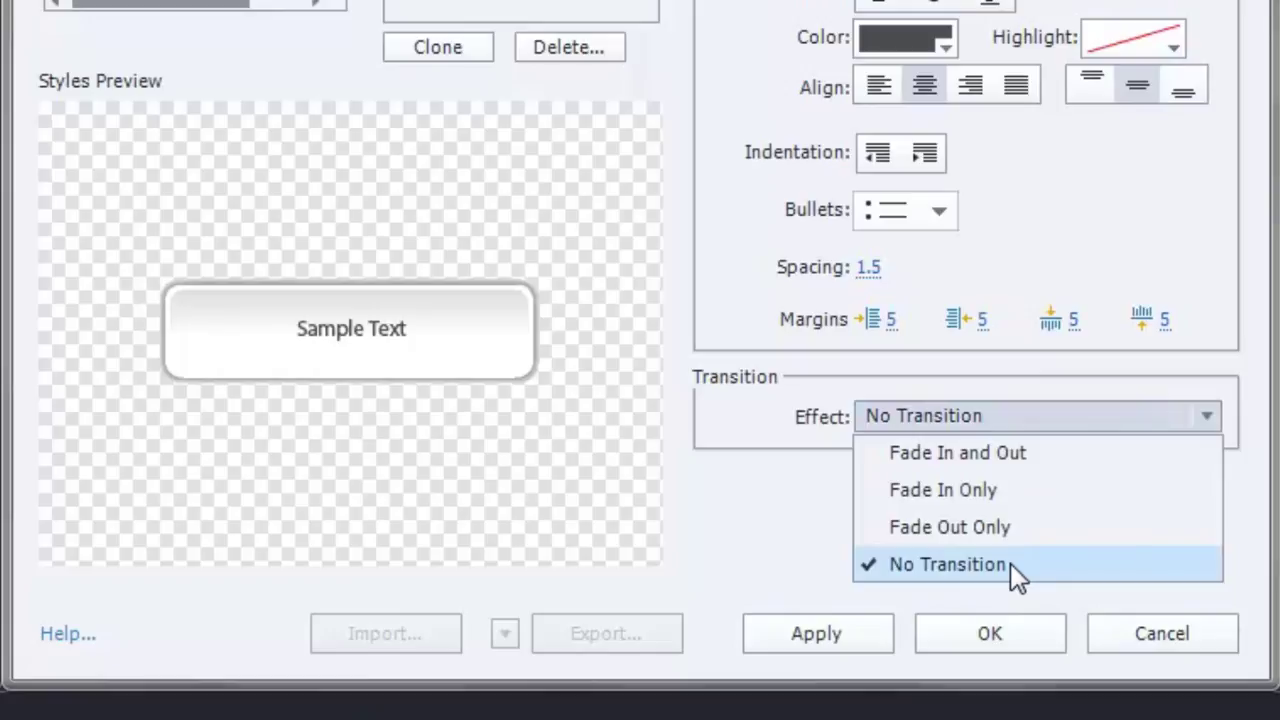
left_click(1262, 545)
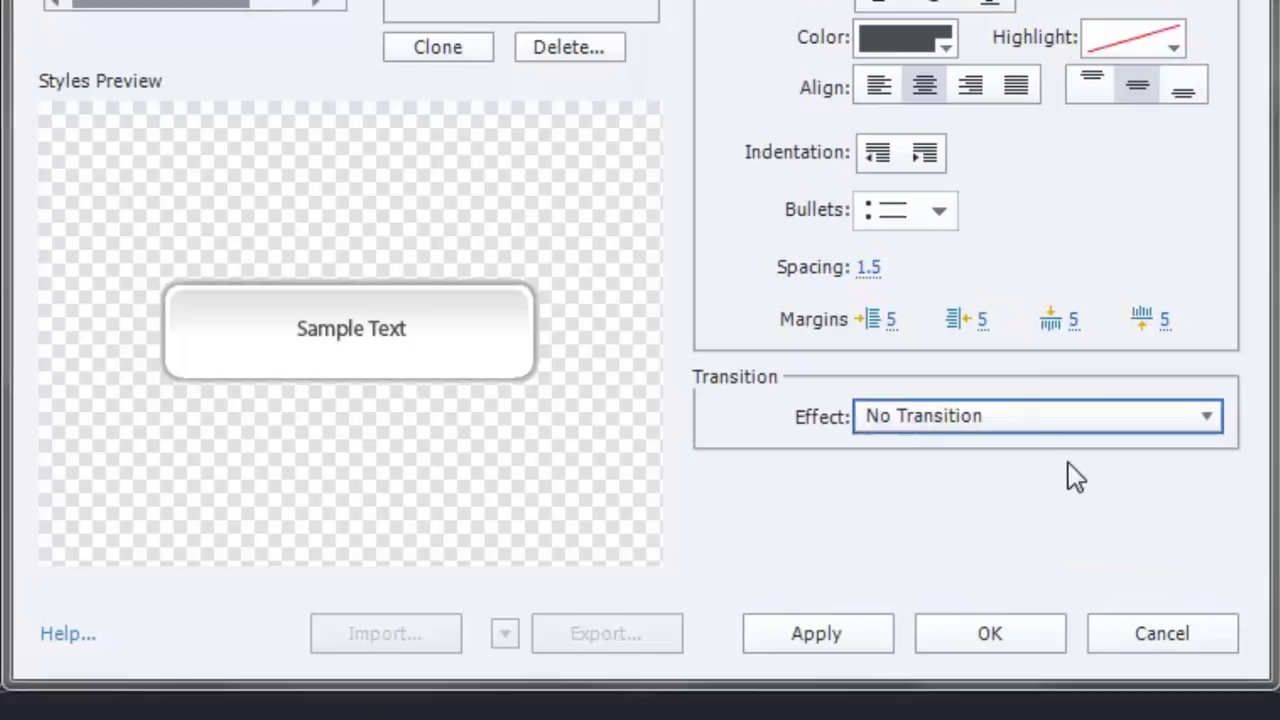
left_click(1020, 415)
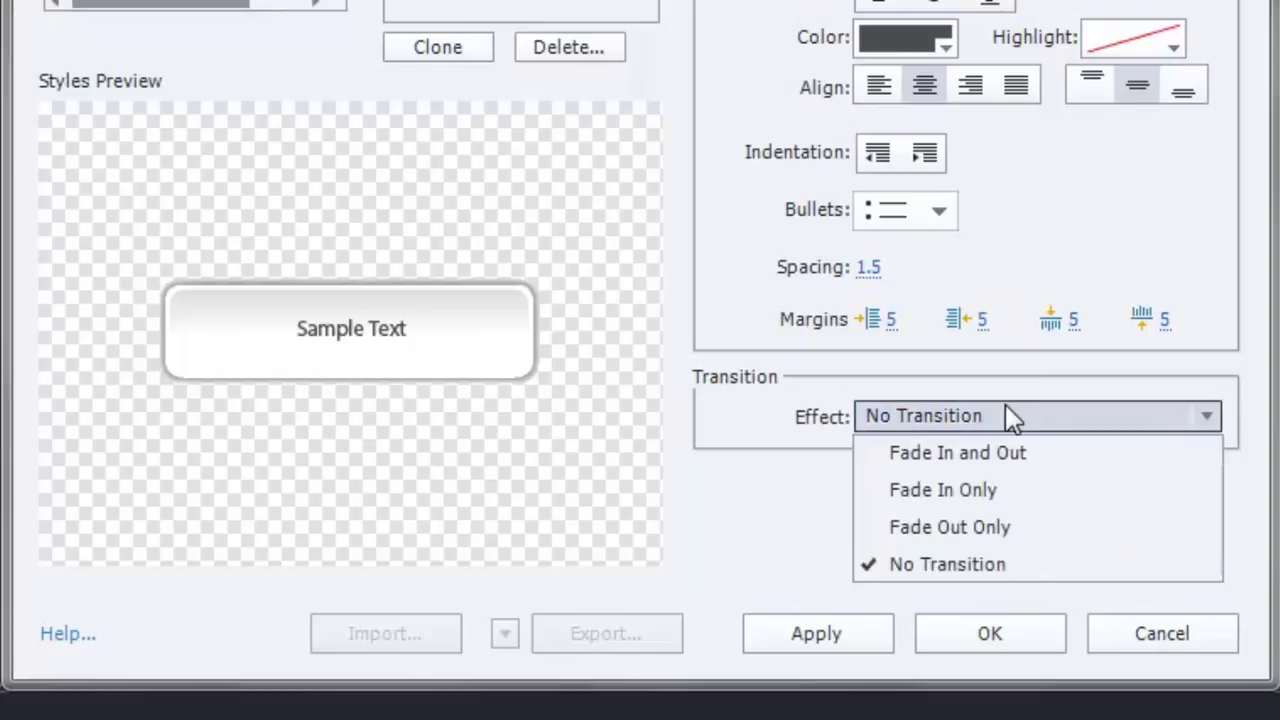
left_click(1005, 489)
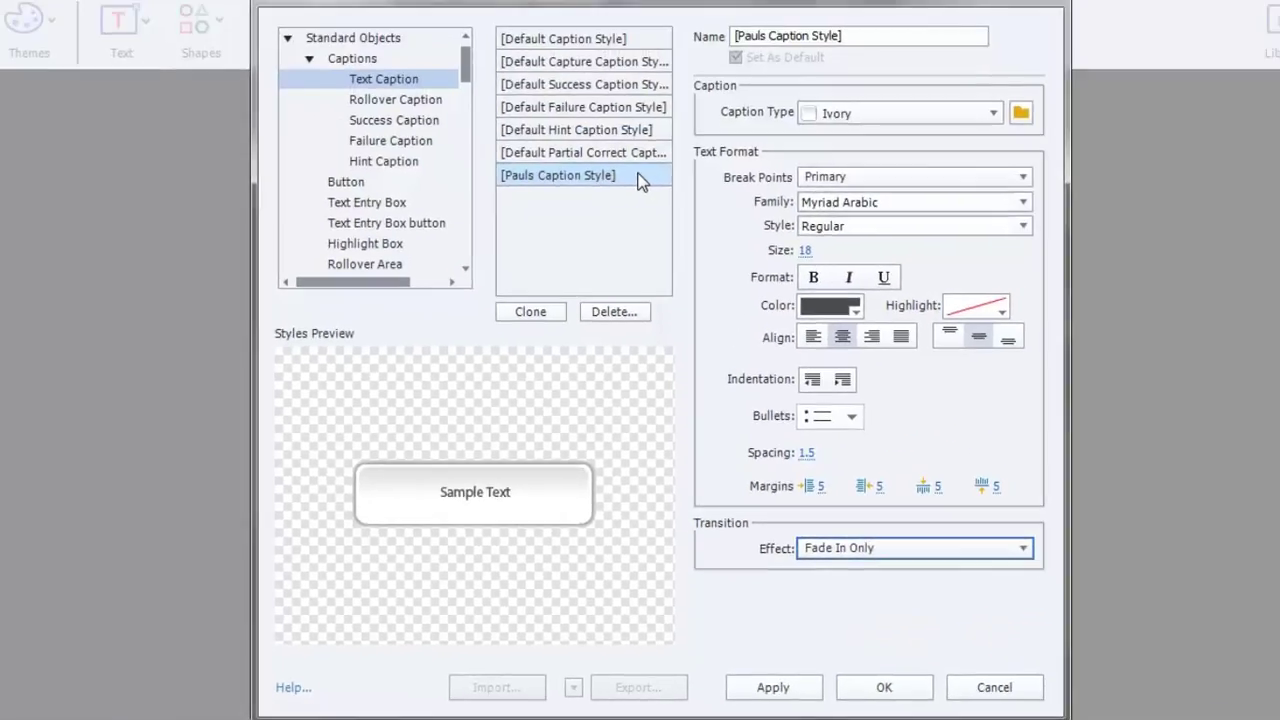
- Review the default image, transparent and quiz button styles, then list the Text Entry Box styles
left_click(635, 177)
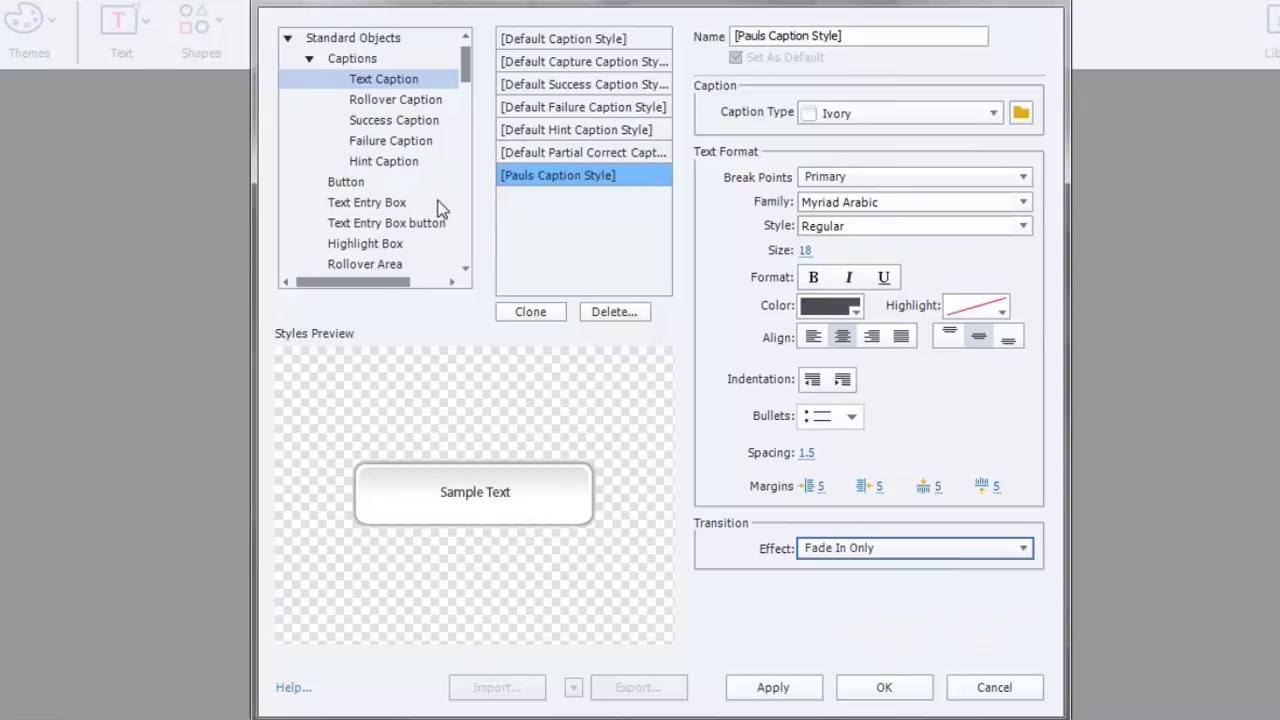
left_click(360, 185)
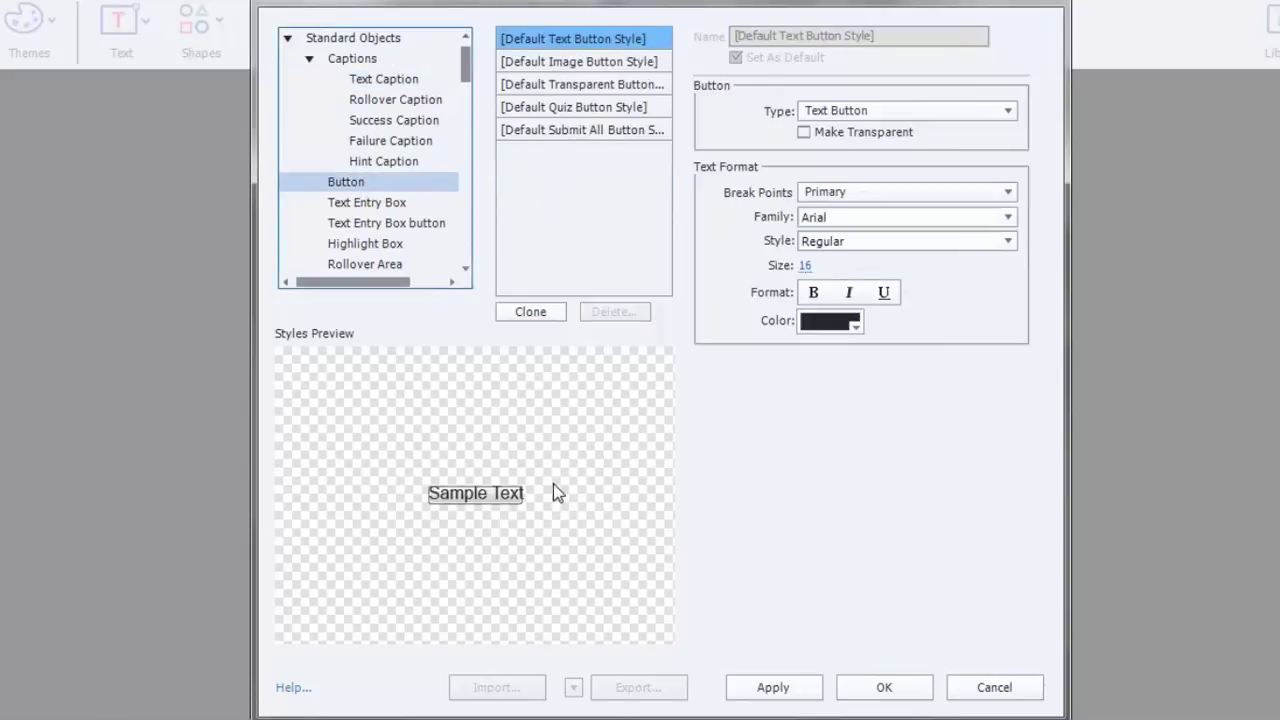
left_click(566, 58)
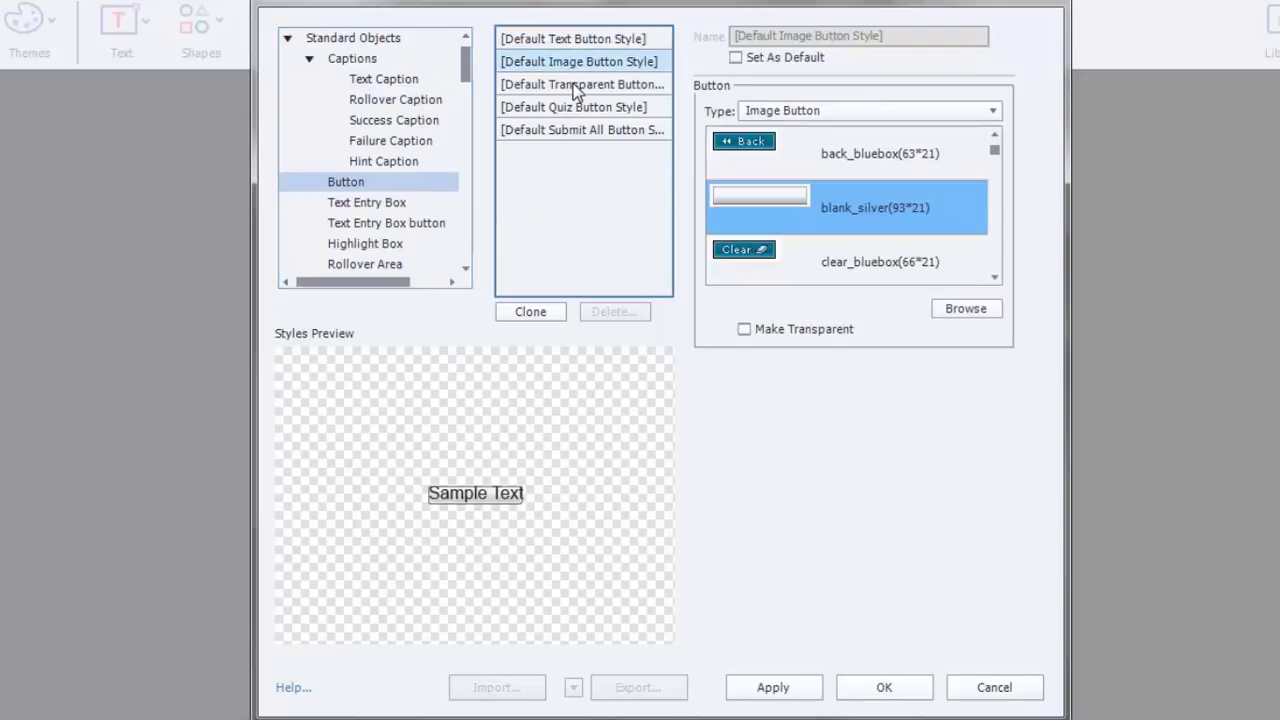
left_click(575, 88)
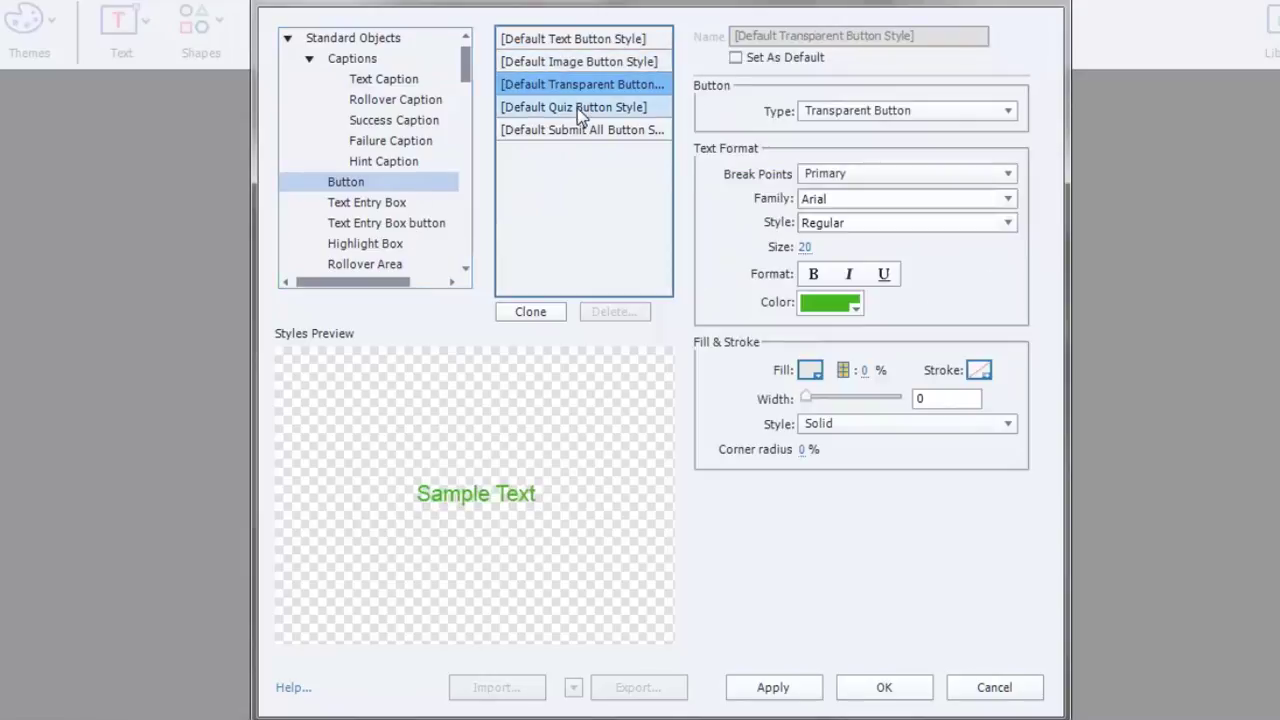
left_click(577, 108)
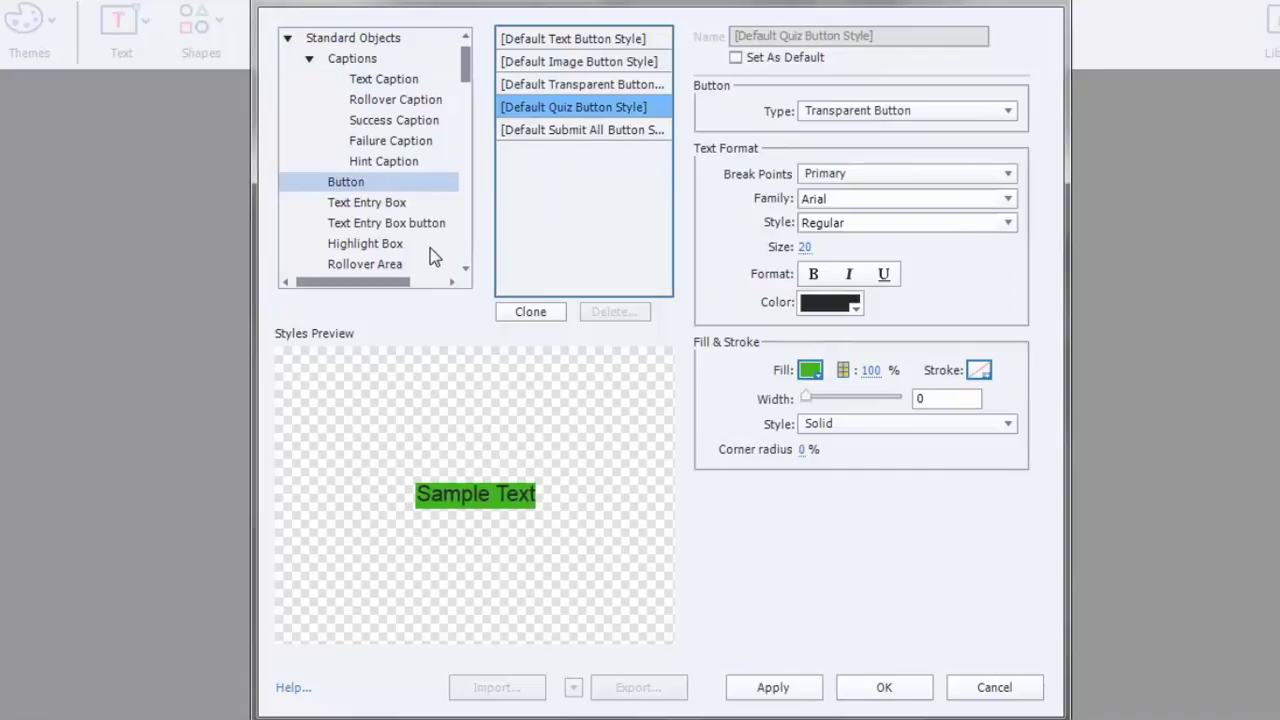
key("Down")
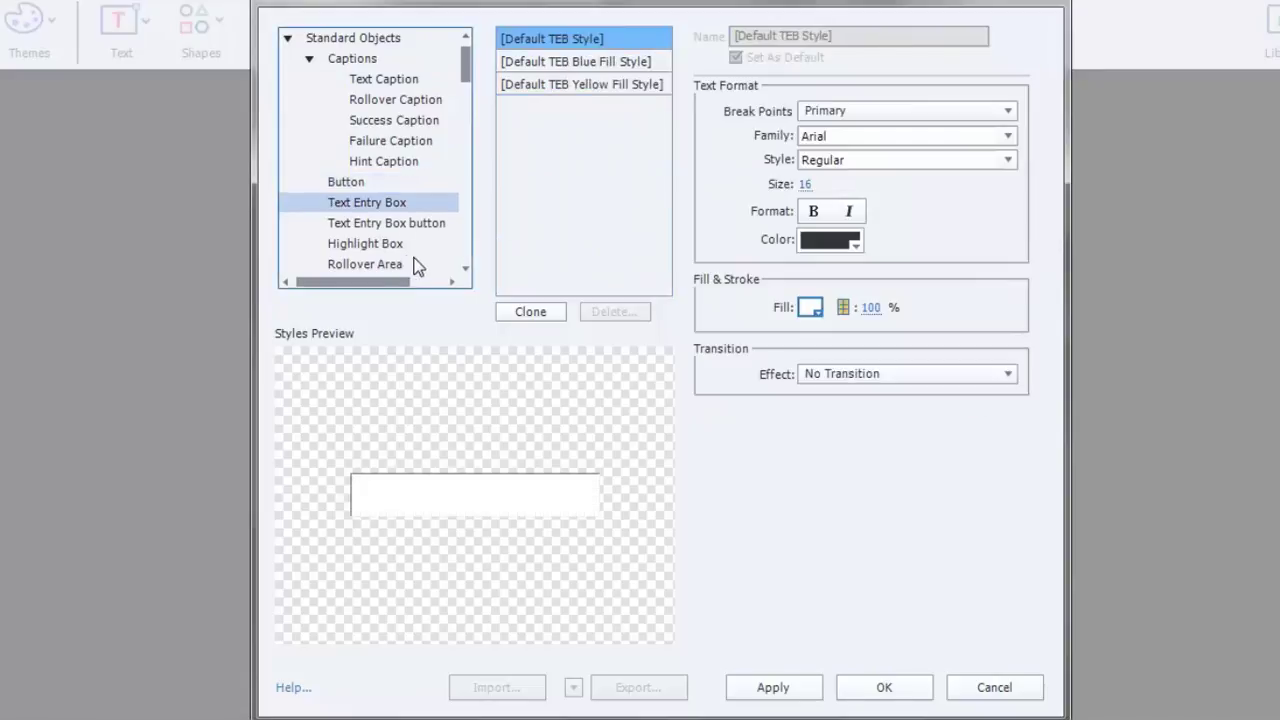
left_click(464, 242)
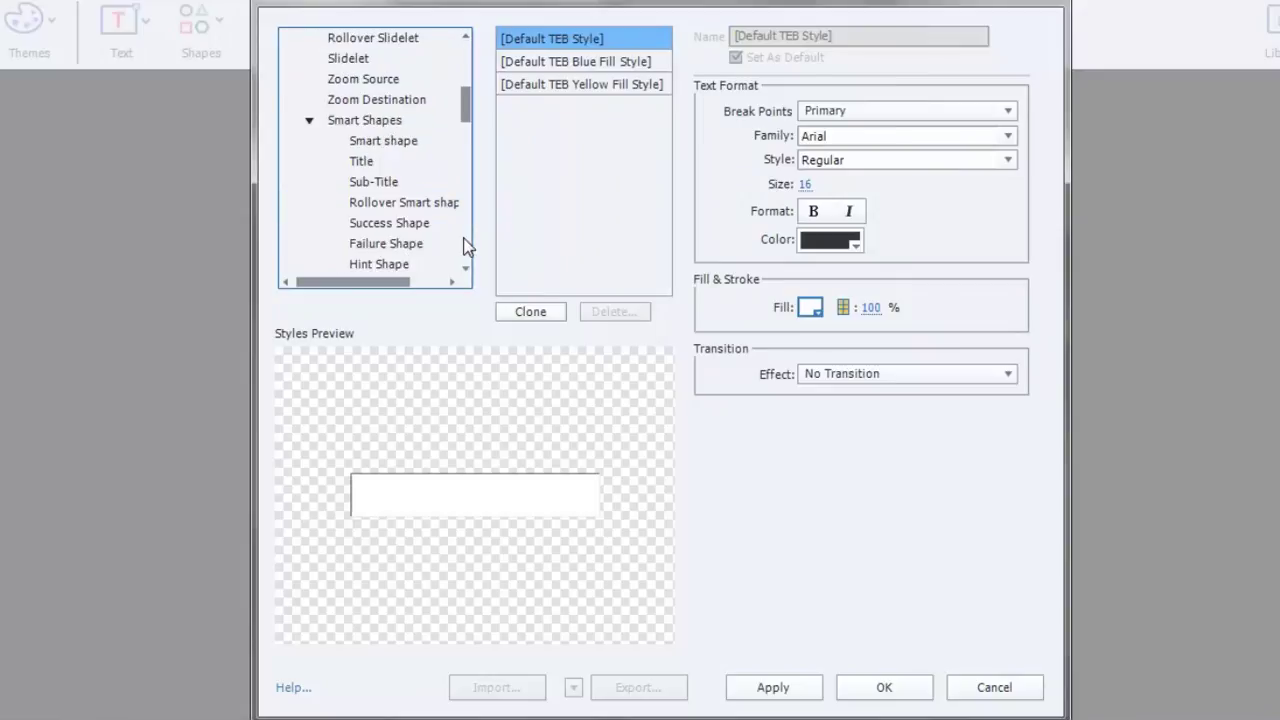